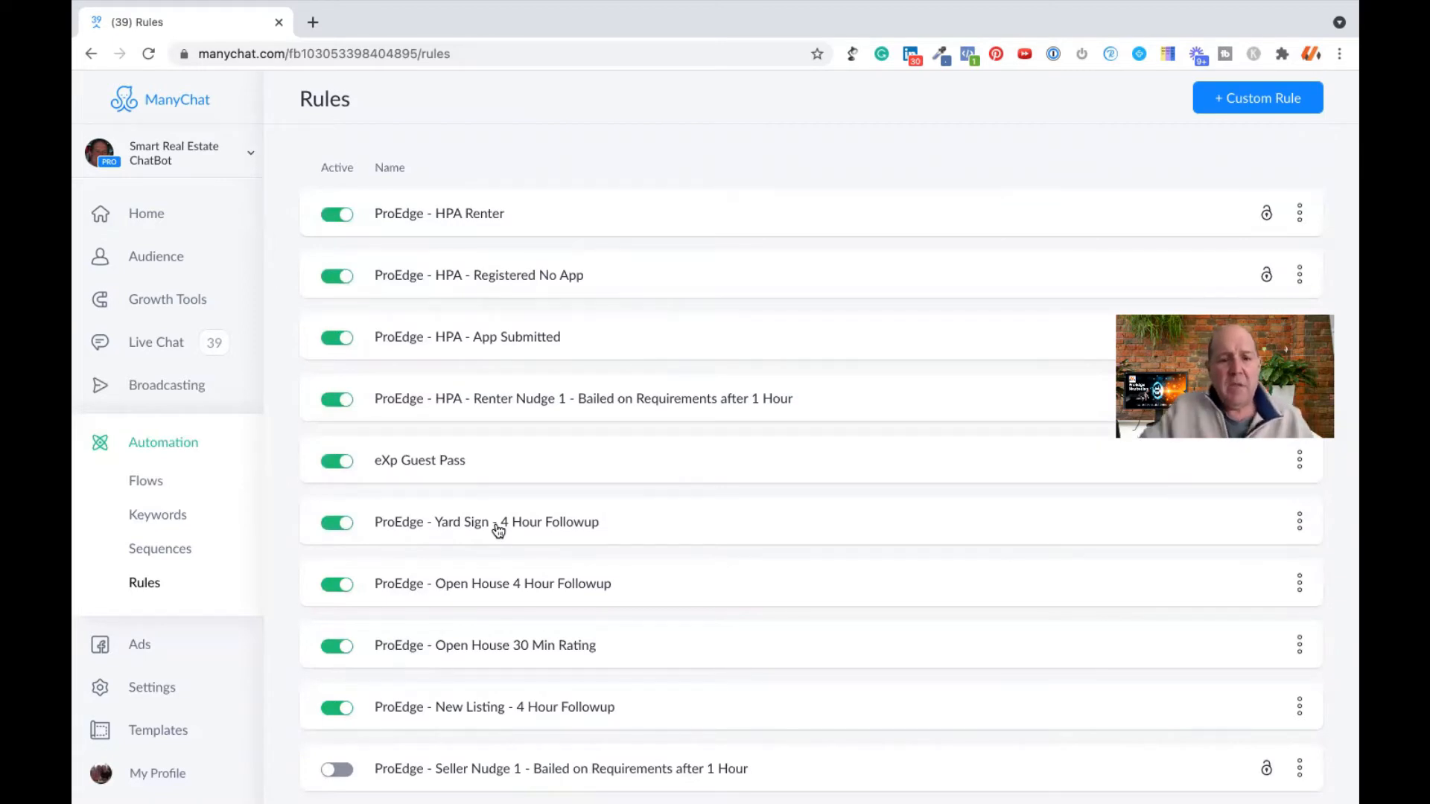
# Step: Review the trigger and action of the "ProEdge - Open House 30 Min Rating" rule, and return to the rules list
pyautogui.scroll(-3, 498, 528)
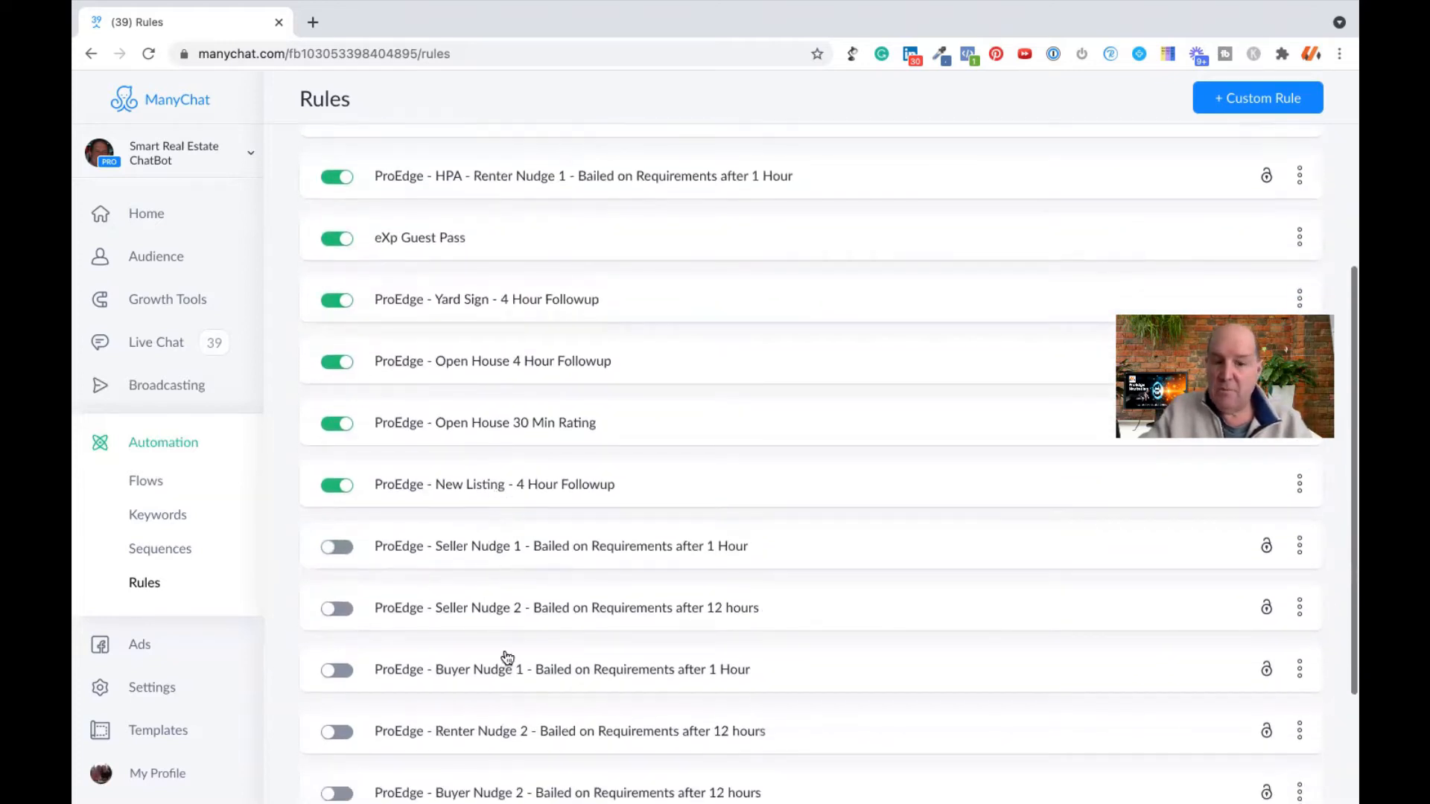
pyautogui.scroll(-1, 507, 658)
pyautogui.scroll(1, 507, 659)
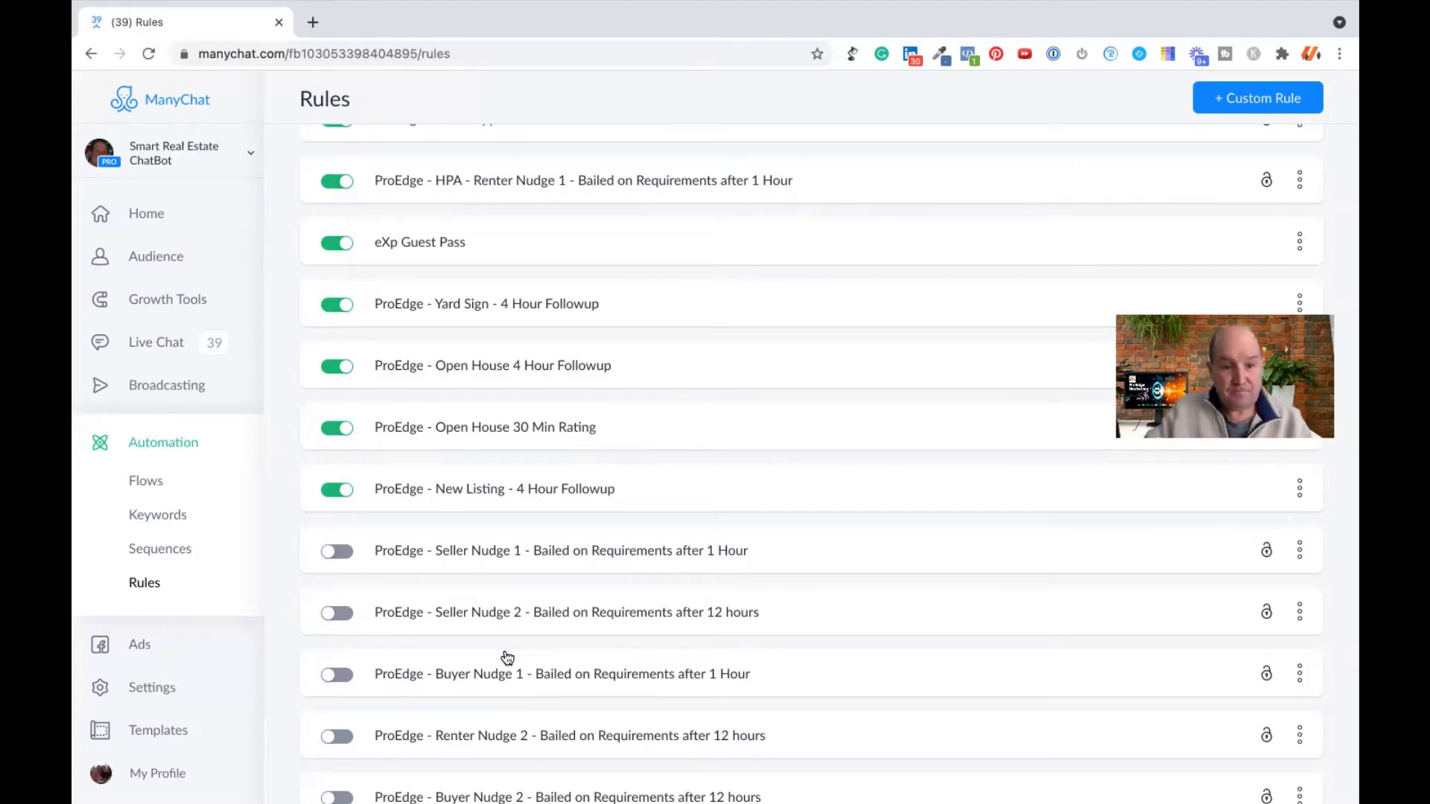
pyautogui.scroll(1, 543, 447)
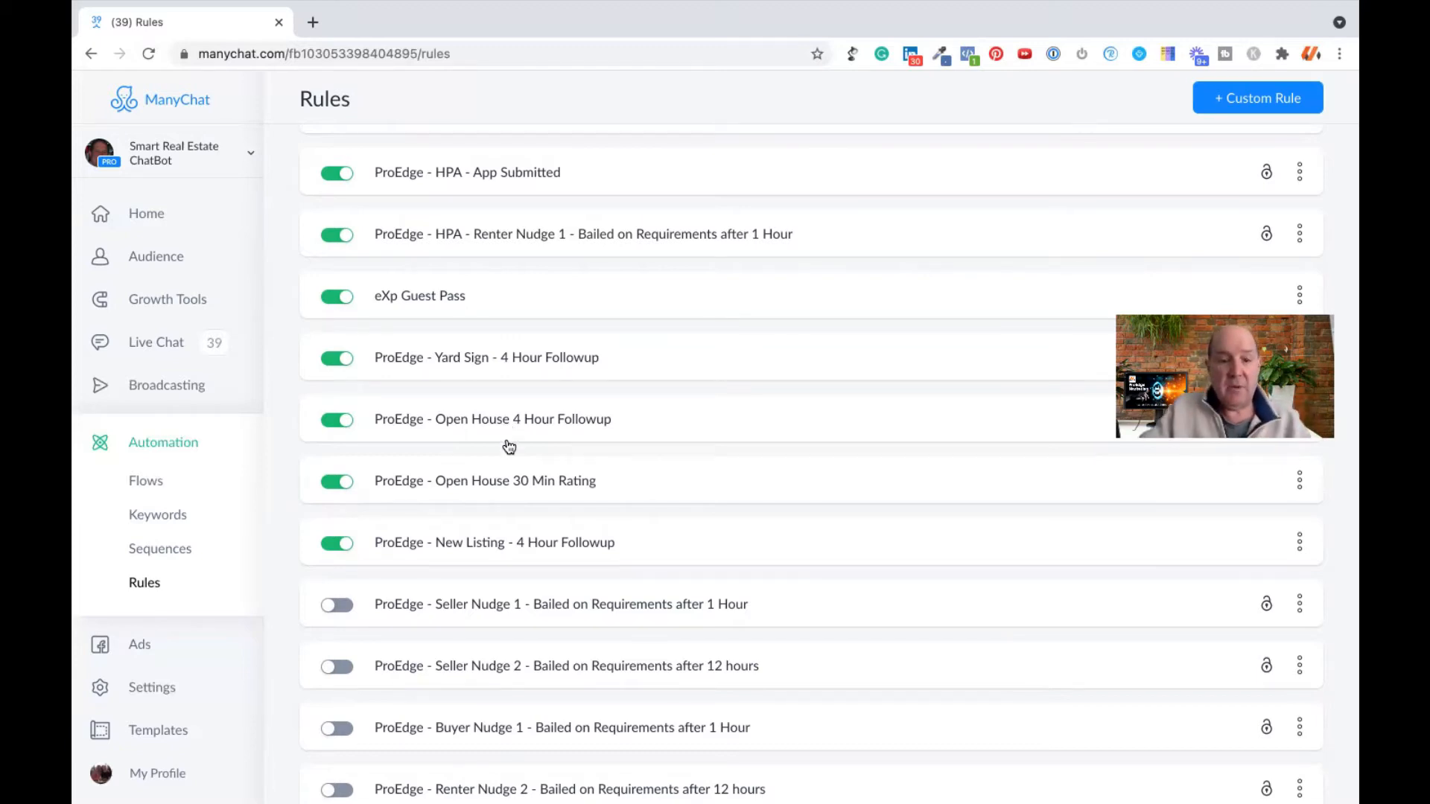
pyautogui.click(517, 482)
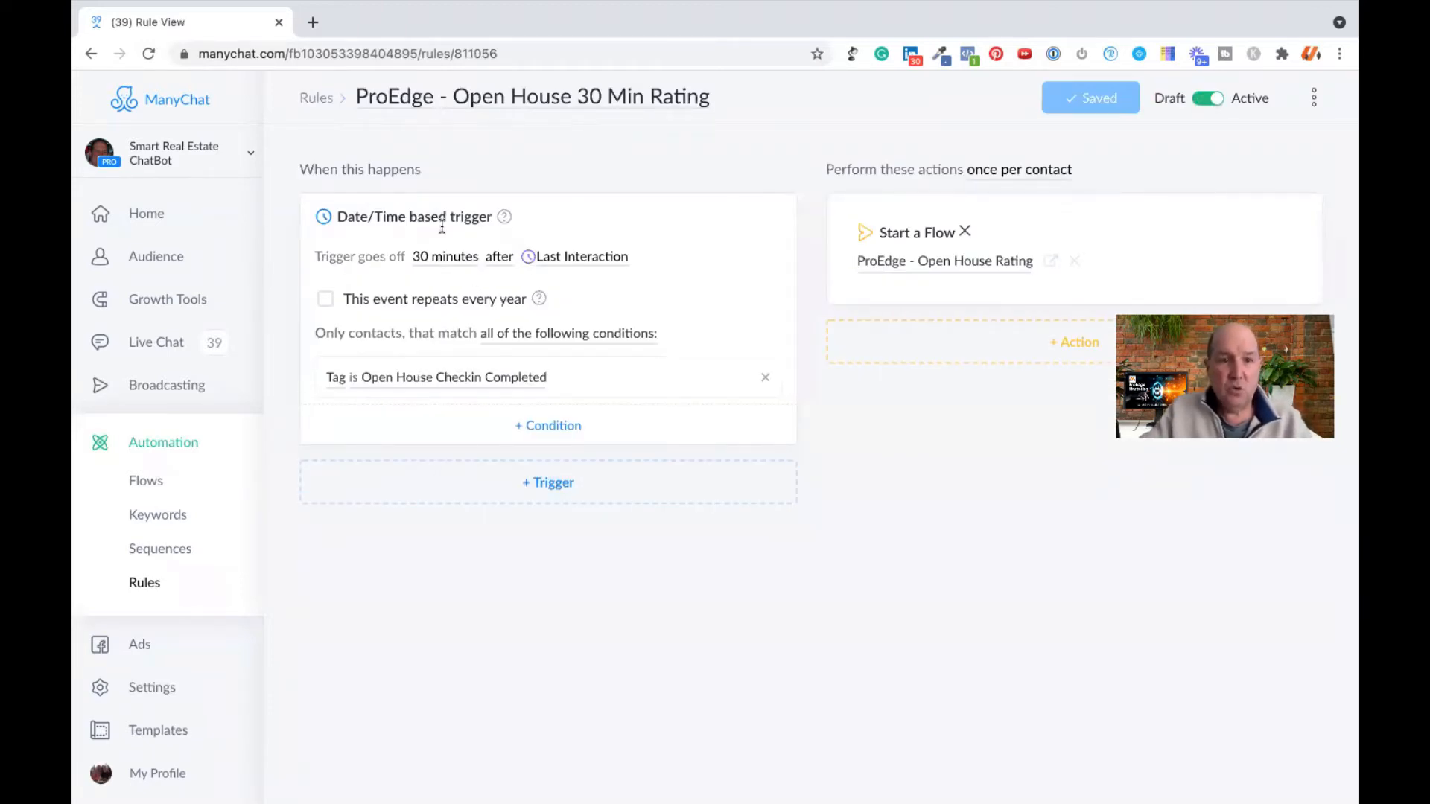
pyautogui.moveTo(345, 215); pyautogui.dragTo(479, 216)
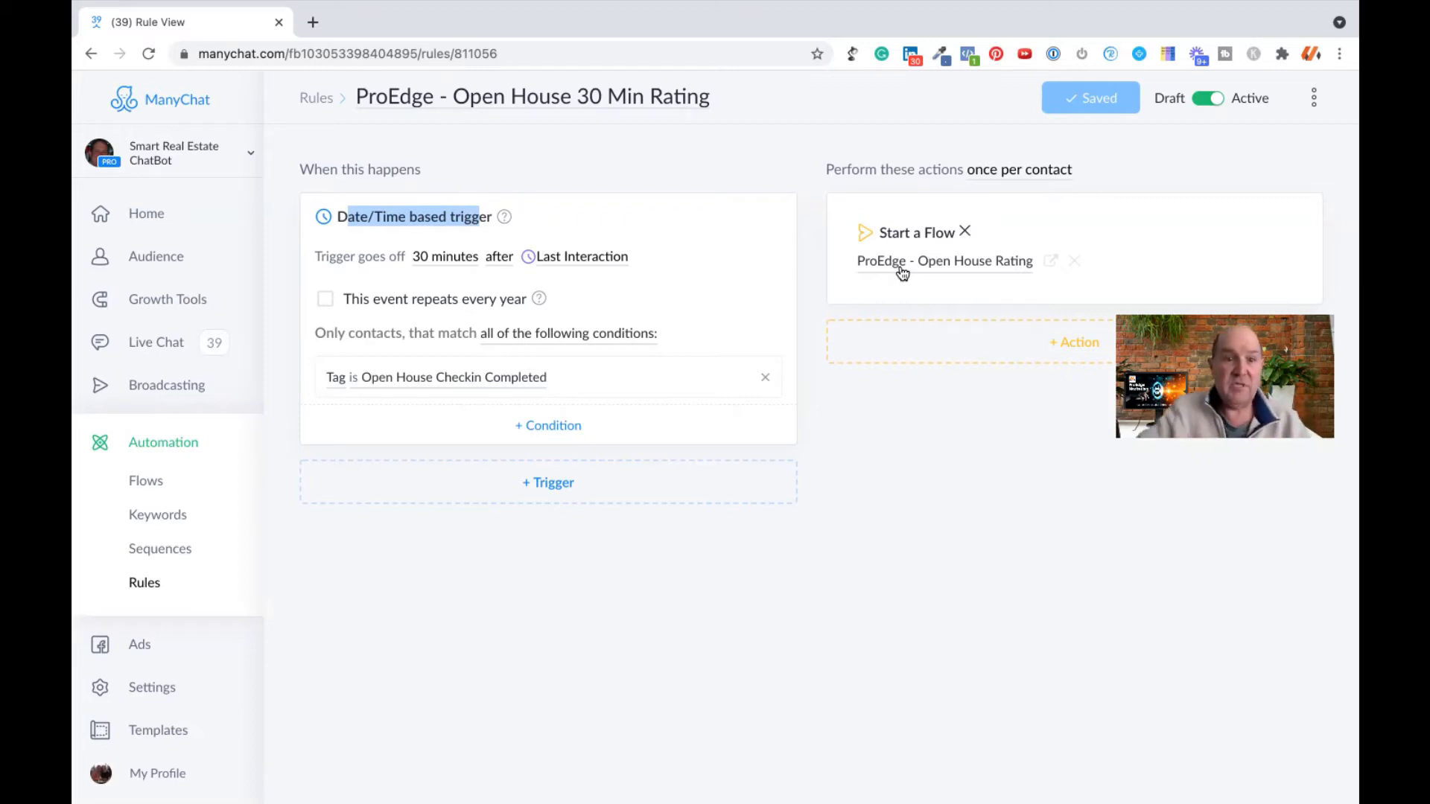
pyautogui.click(322, 99)
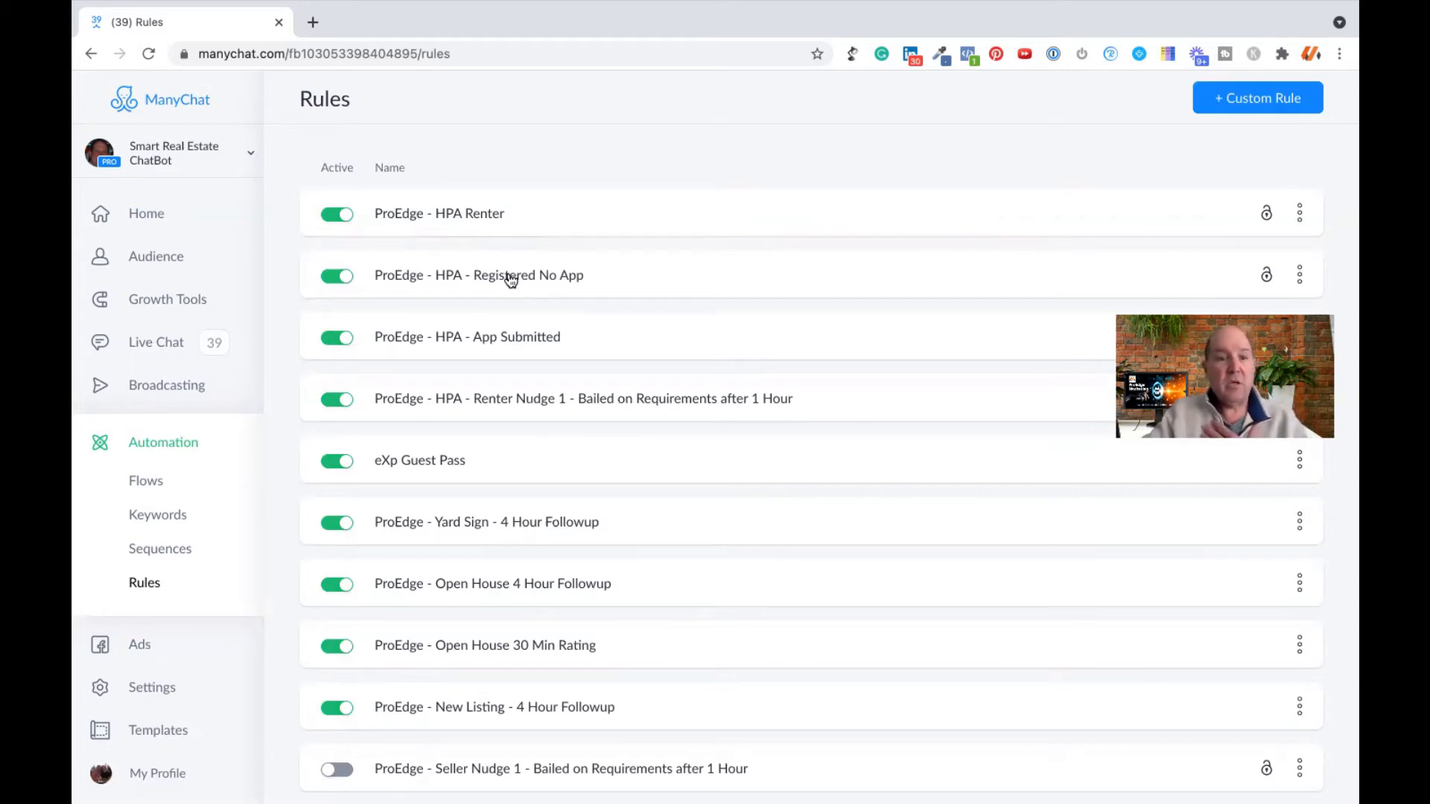
# Step: Review the tag trigger and subscribed sequence of the "ProEdge - HPA Renter" rule, and return to the rules list
pyautogui.click(489, 216)
pyautogui.moveTo(339, 211); pyautogui.dragTo(456, 216)
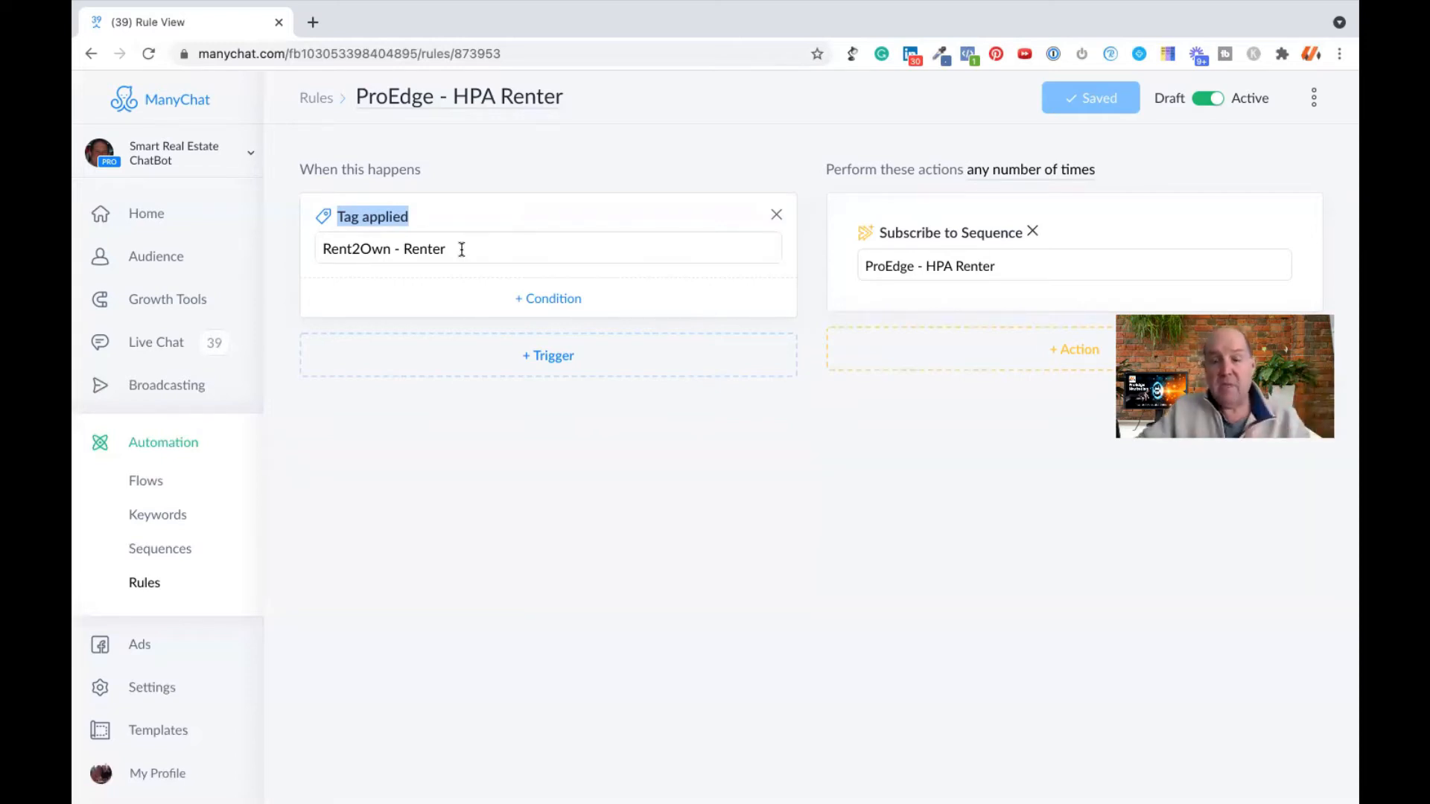
pyautogui.click(925, 265)
pyautogui.doubleClick(927, 266)
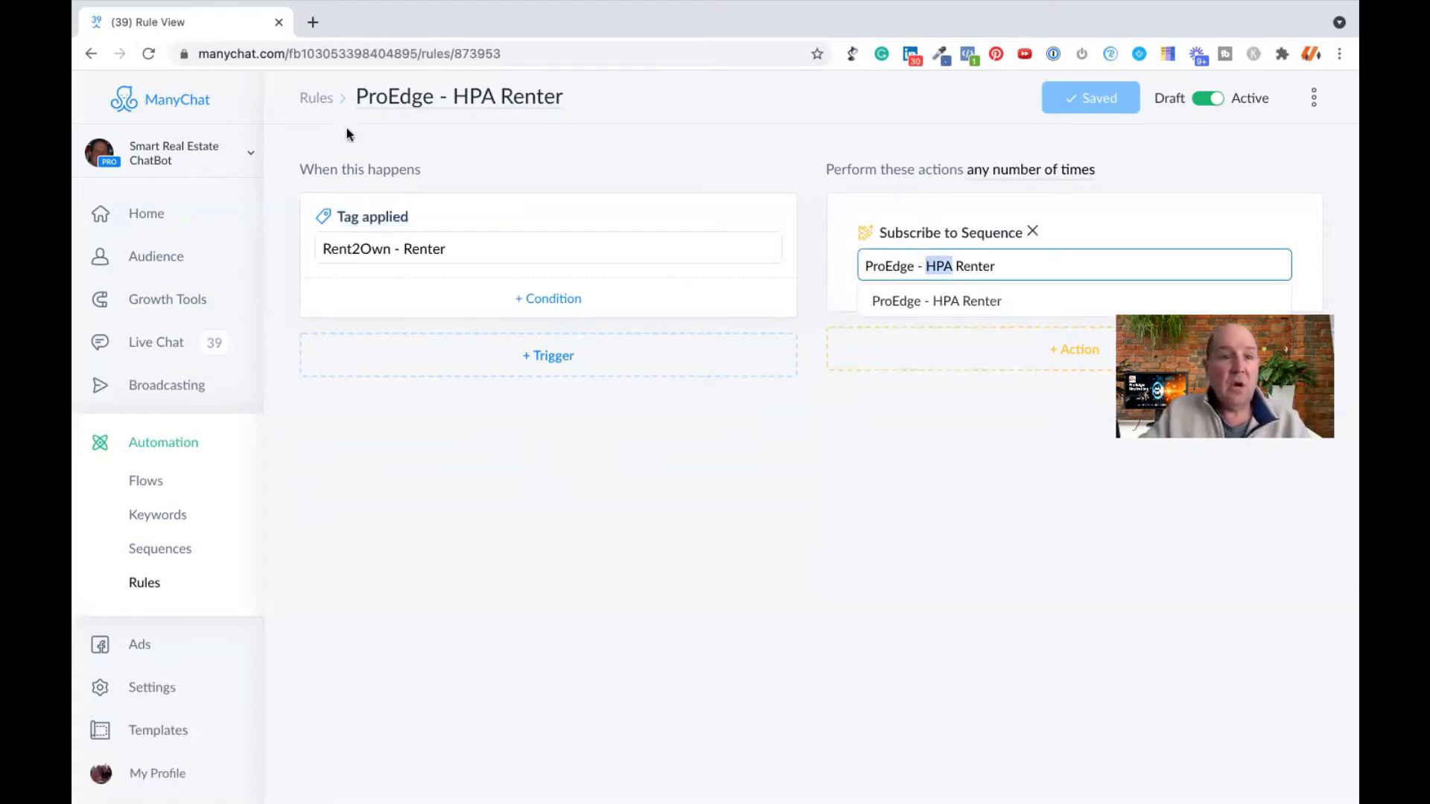
pyautogui.click(316, 97)
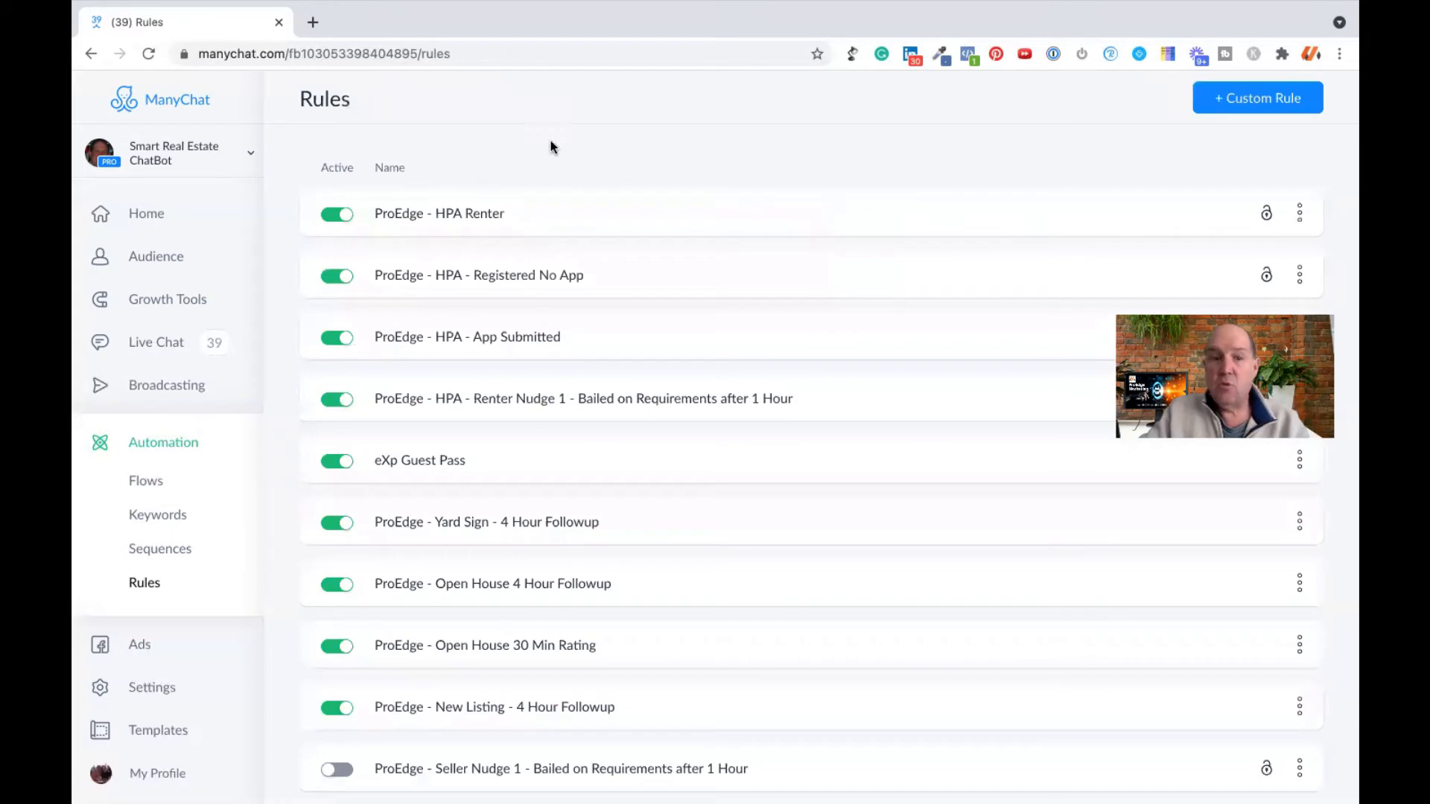
# Step: Create a new custom rule and name it "Buyer Provided Budget"
pyautogui.click(1236, 104)
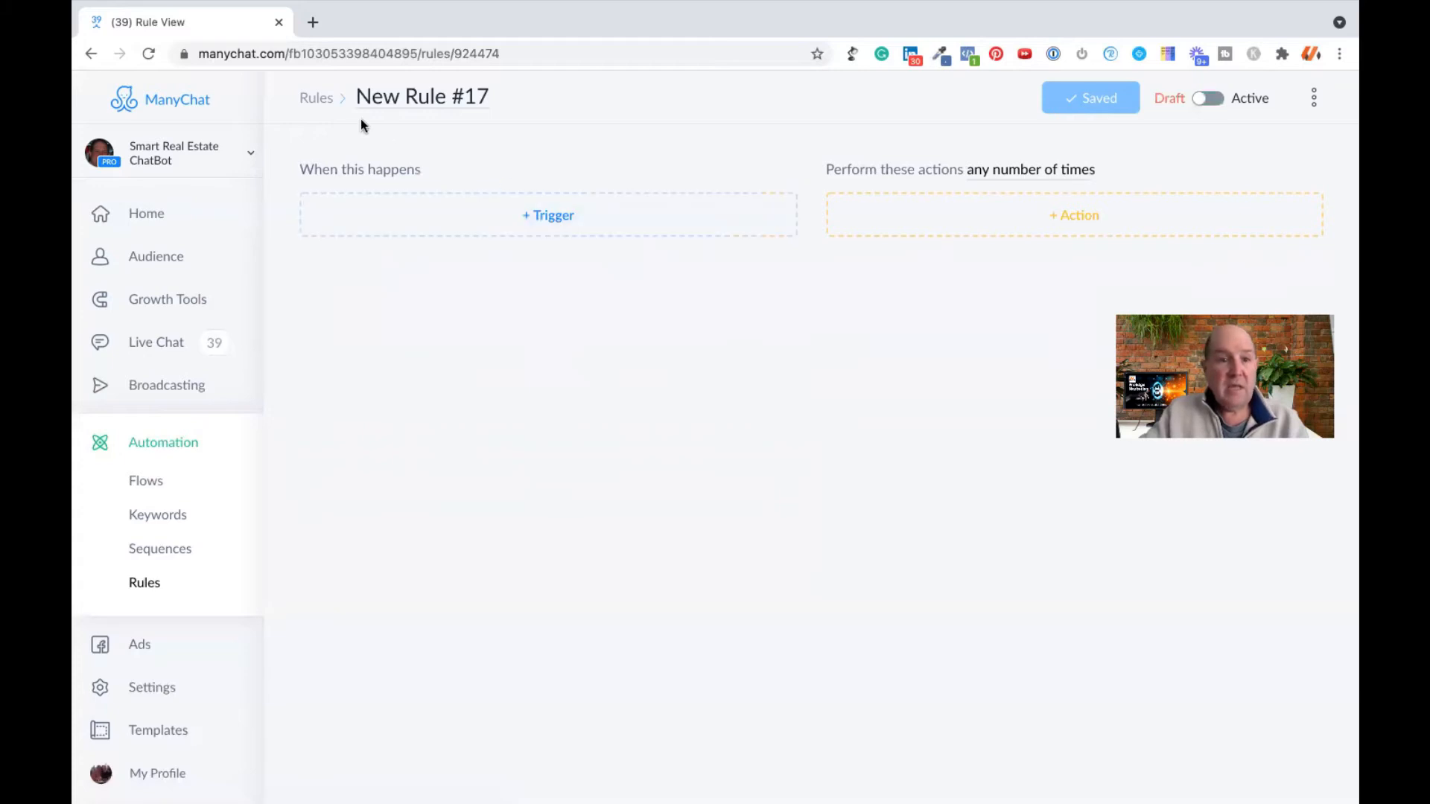
pyautogui.click(400, 96)
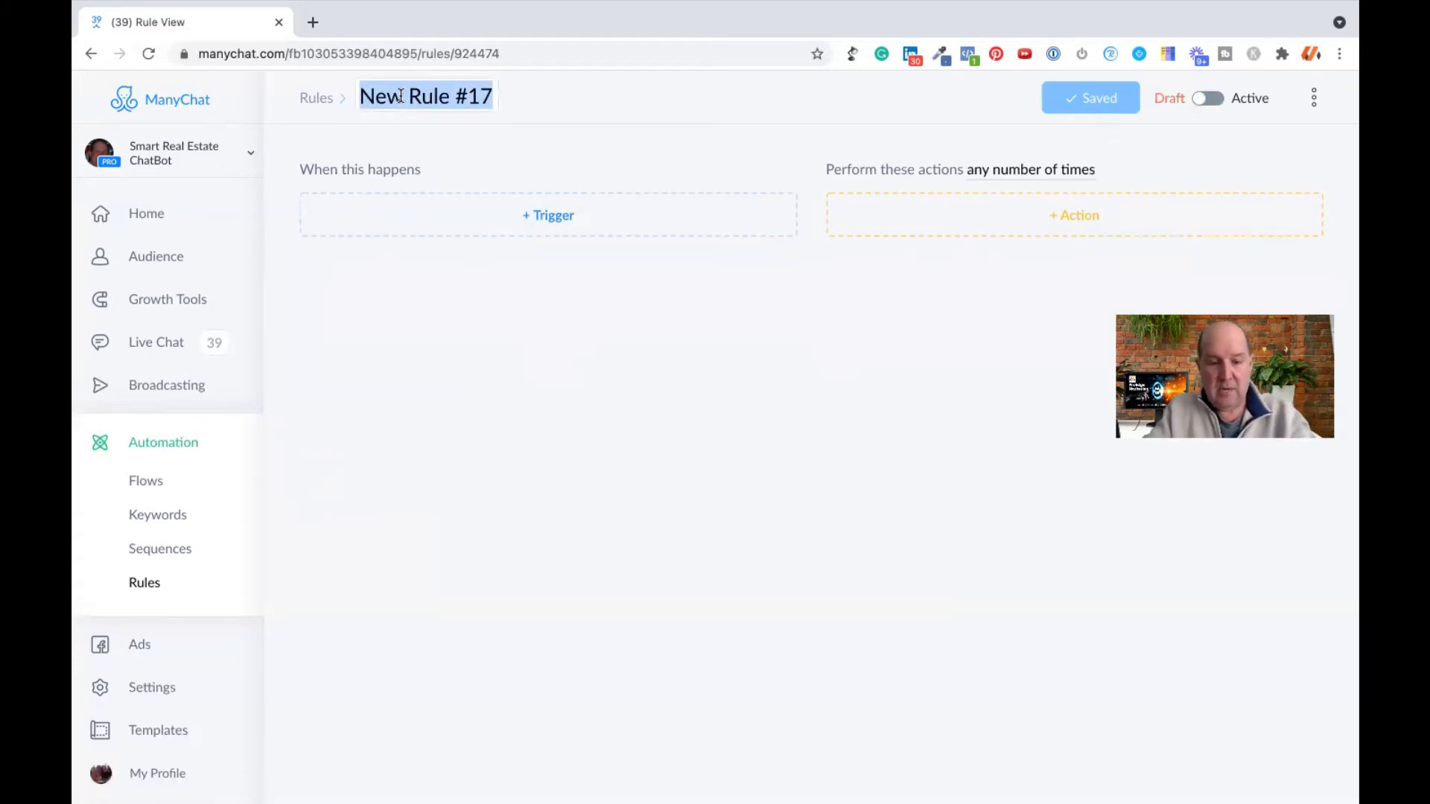
pyautogui.write('Buyer P')
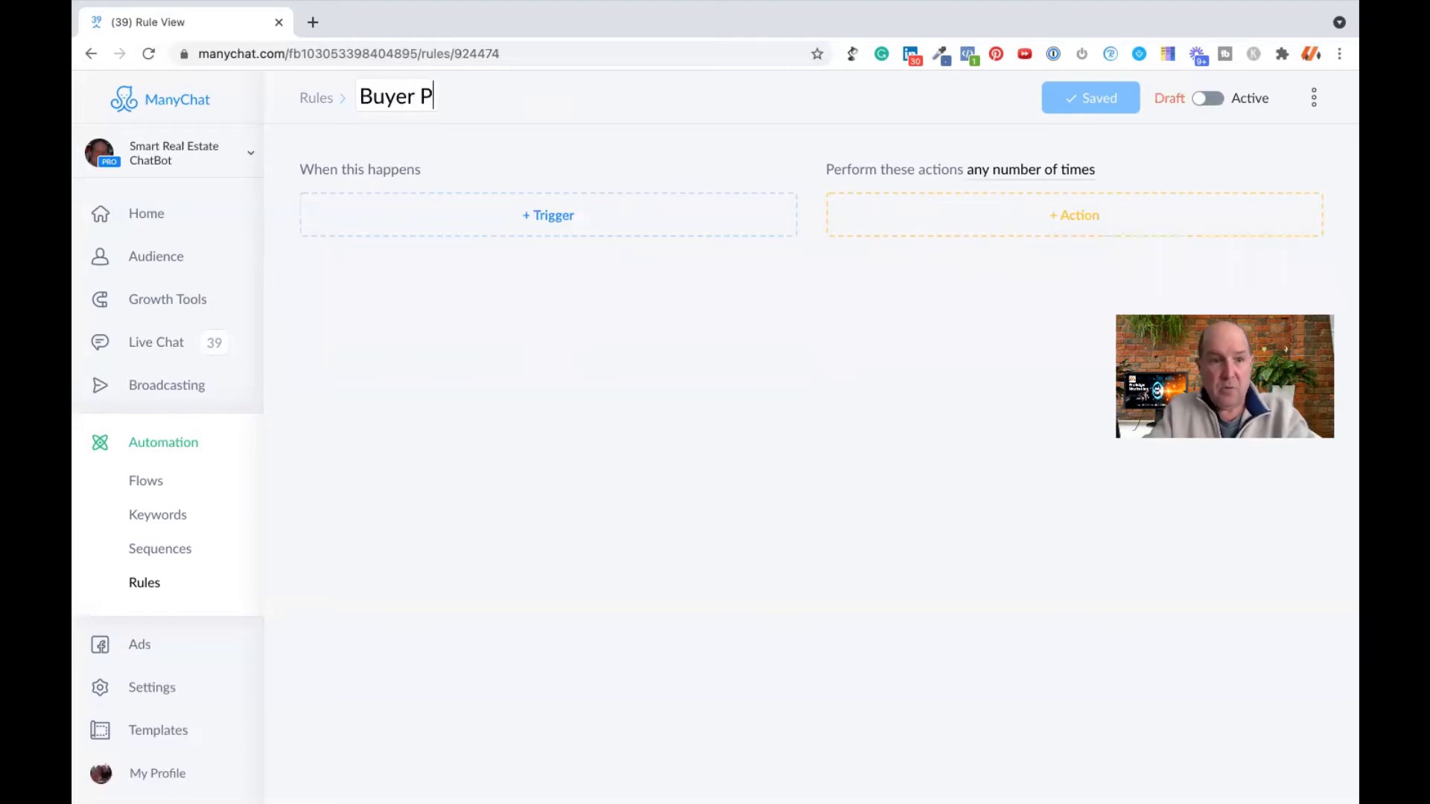
pyautogui.write('rovided Bu')
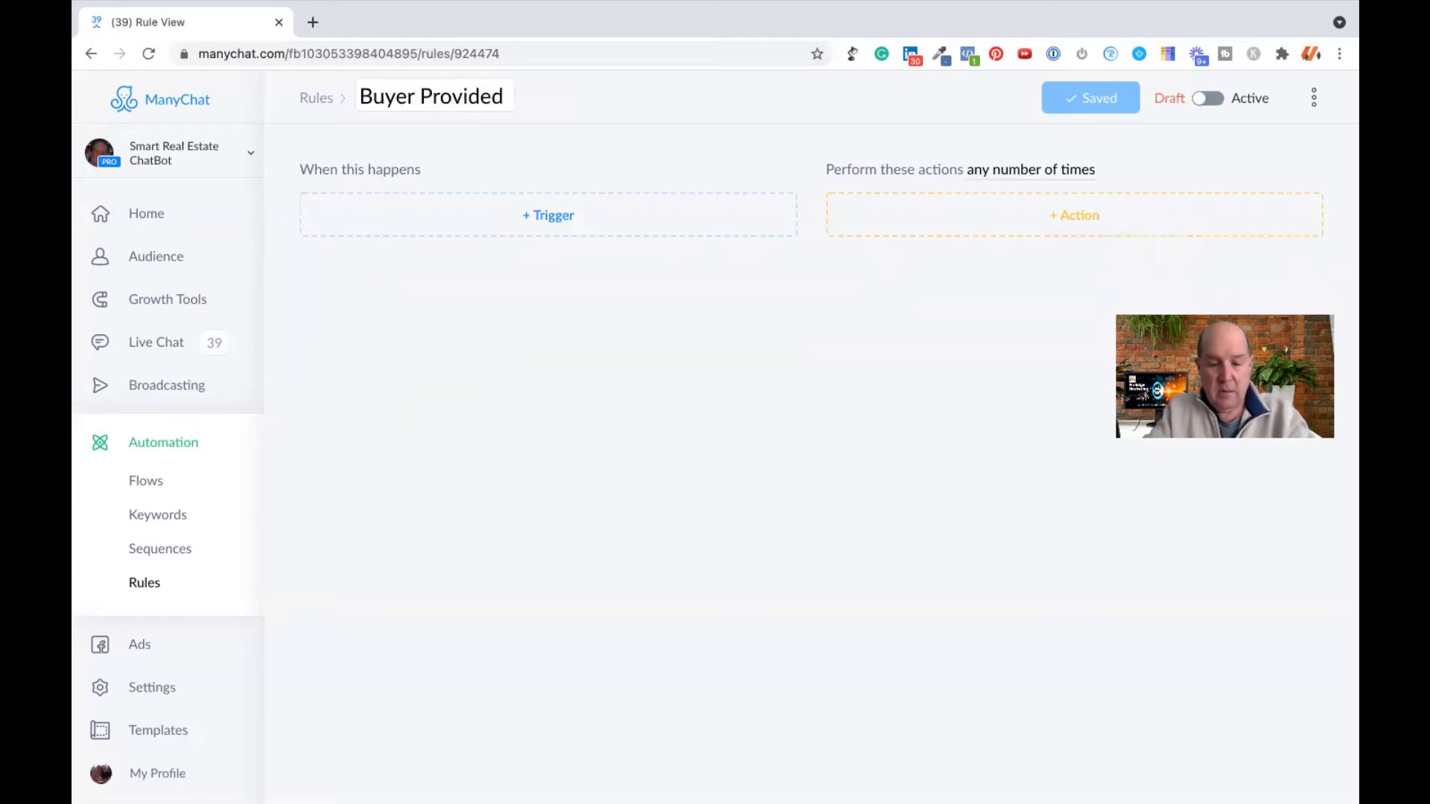
pyautogui.write('de')
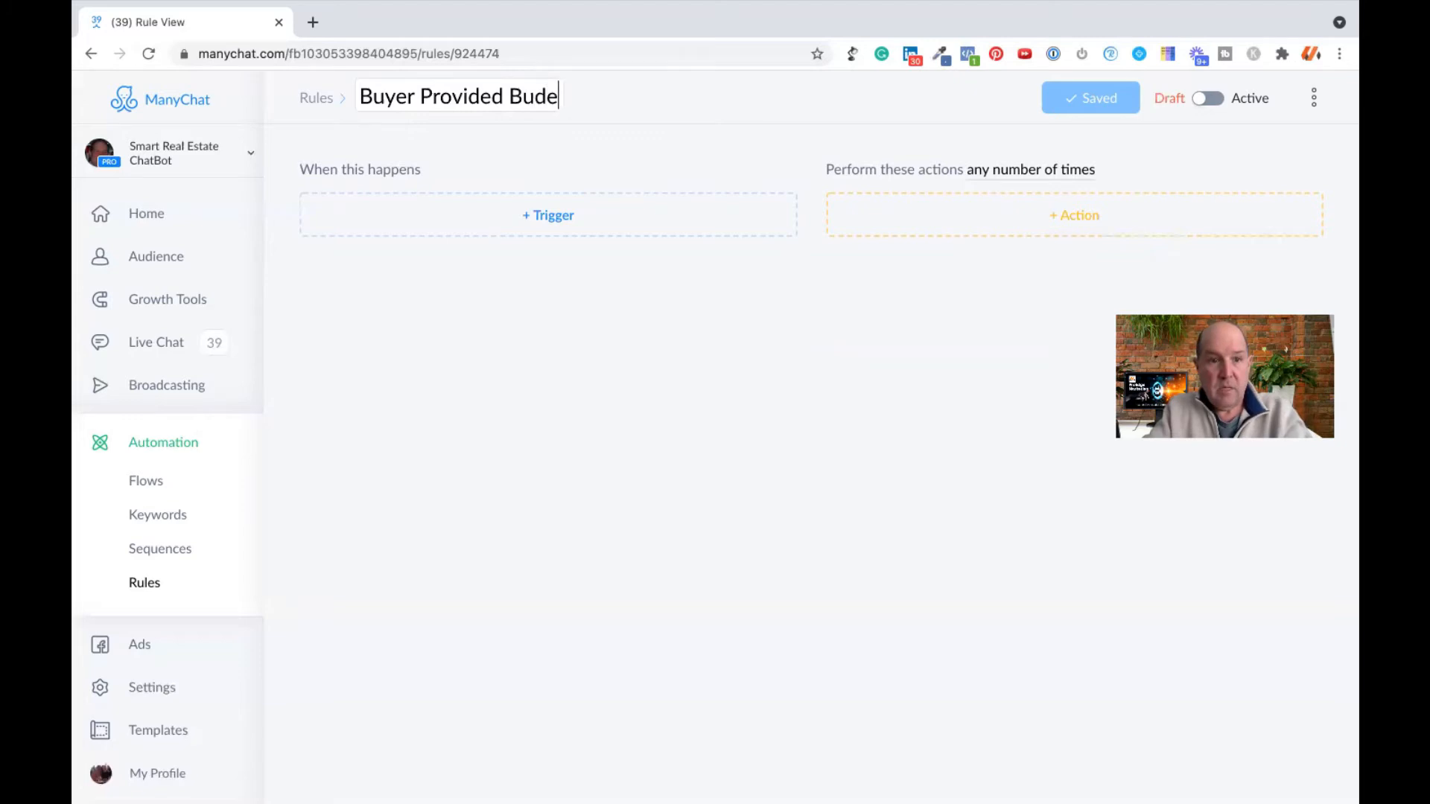
pyautogui.press('BackSpace')
pyautogui.write('get')
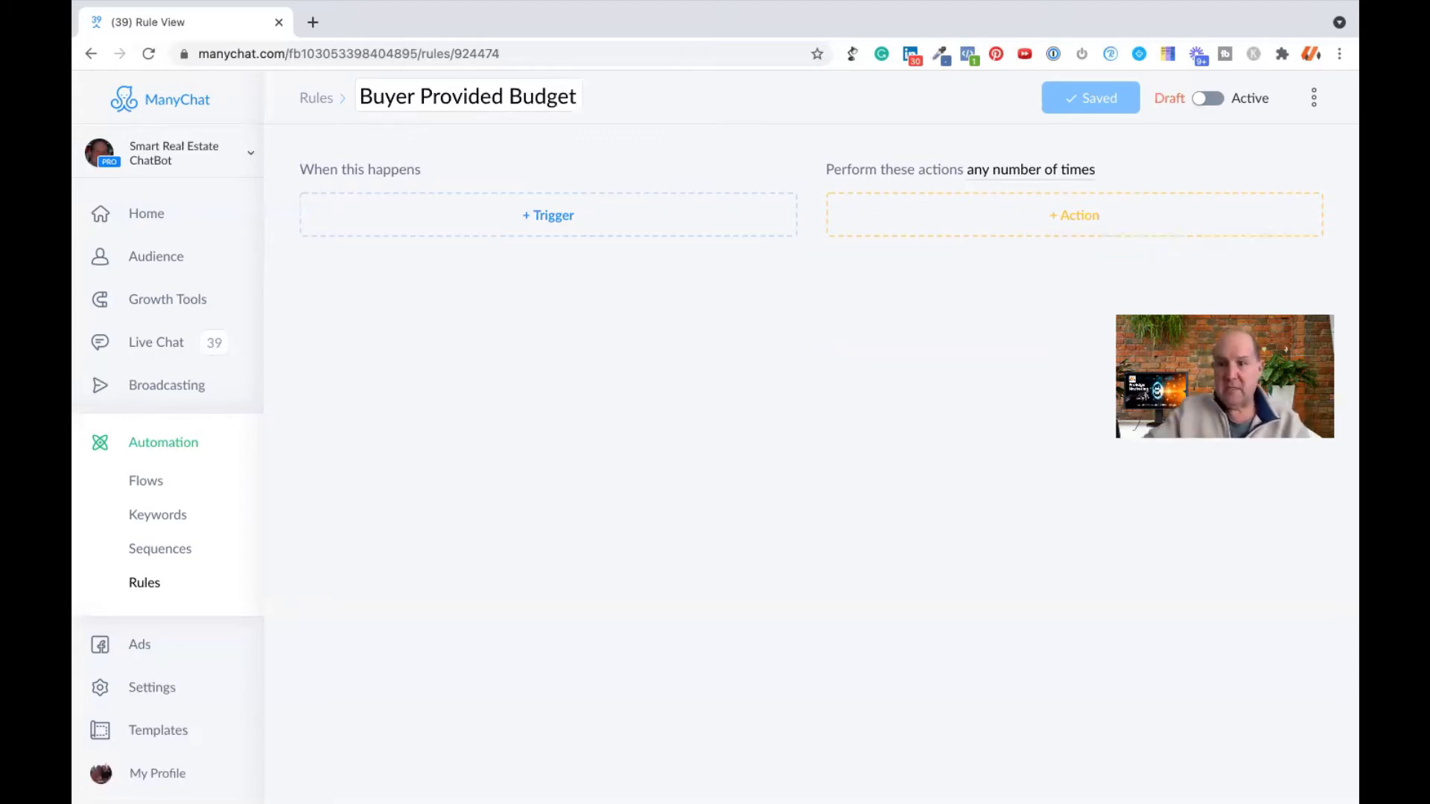
pyautogui.click(510, 221)
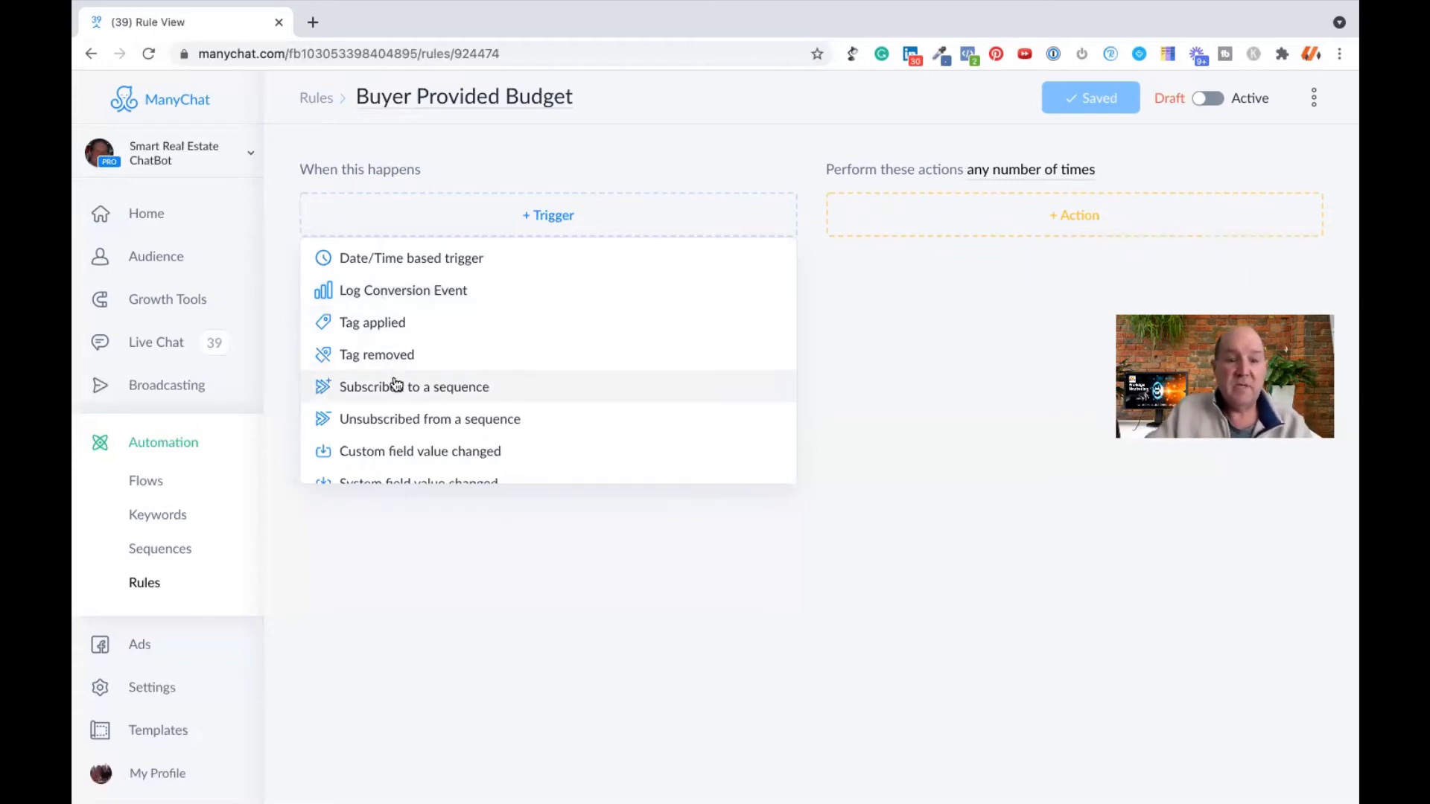
pyautogui.scroll(-2, 392, 384)
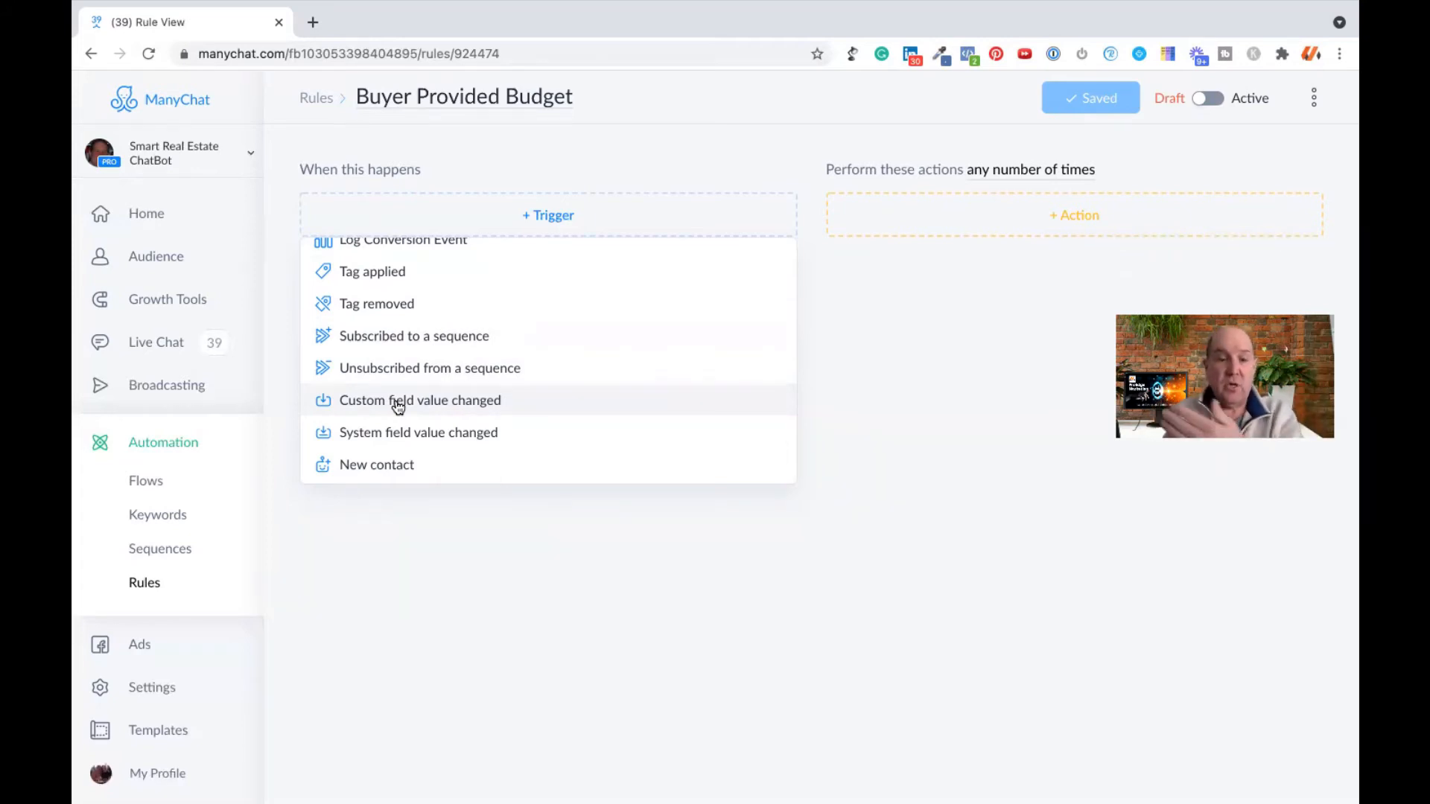
pyautogui.click(847, 288)
# Step: Add a Tag applied trigger to the rule using the existing tag "Request - Budget Completed"
pyautogui.click(578, 217)
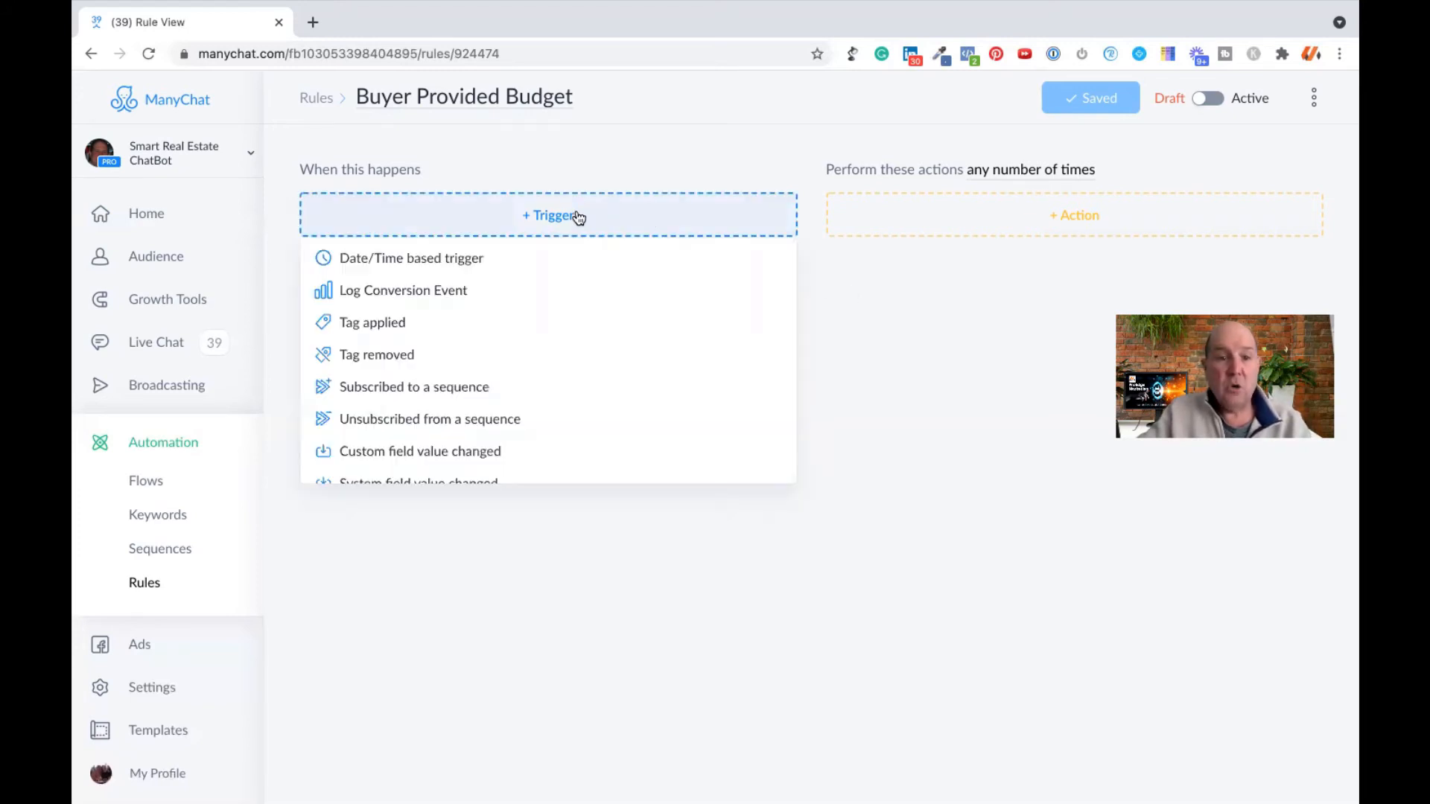
pyautogui.click(408, 324)
pyautogui.click(478, 242)
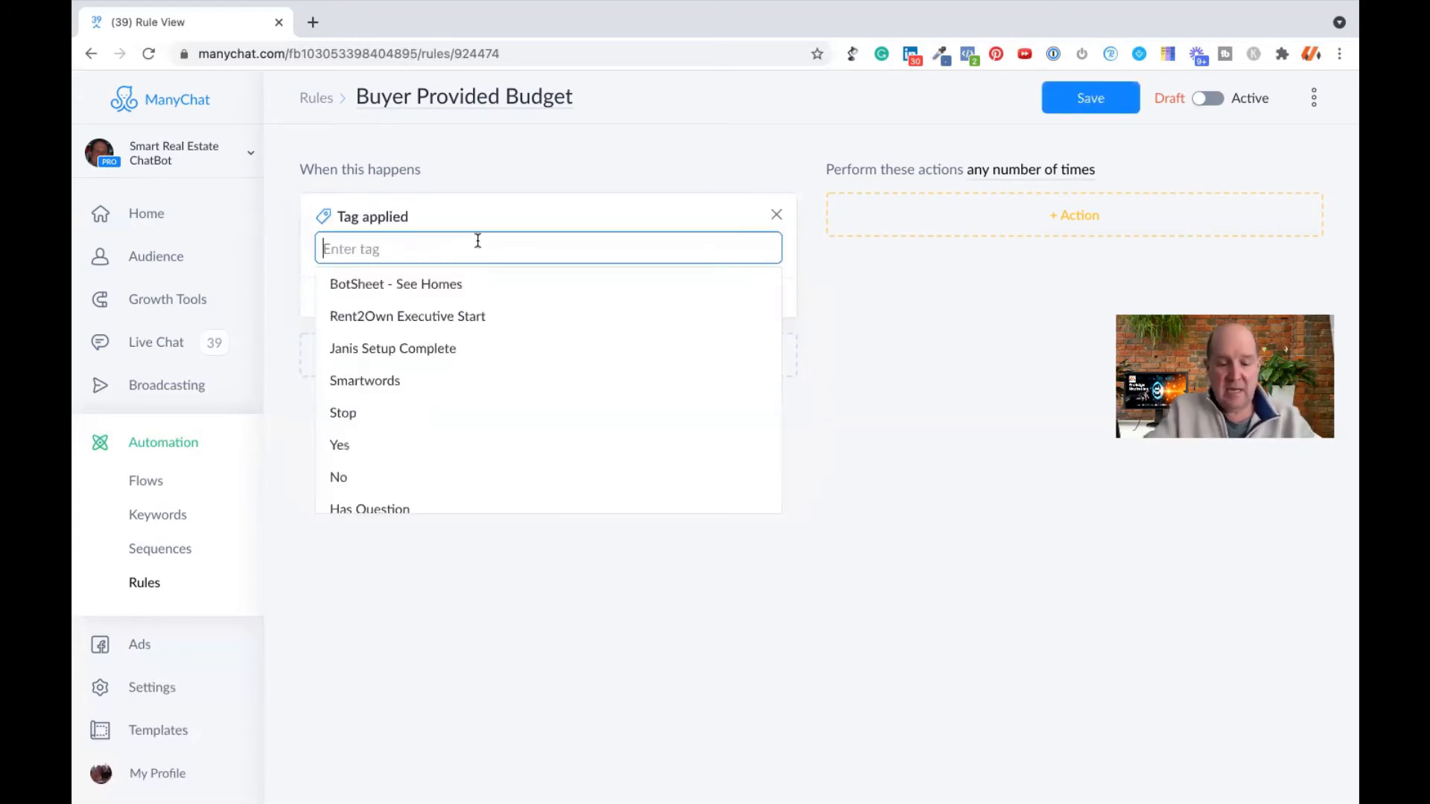
pyautogui.write('budg')
pyautogui.press('BackSpace')
pyautogui.press('BackSpace')
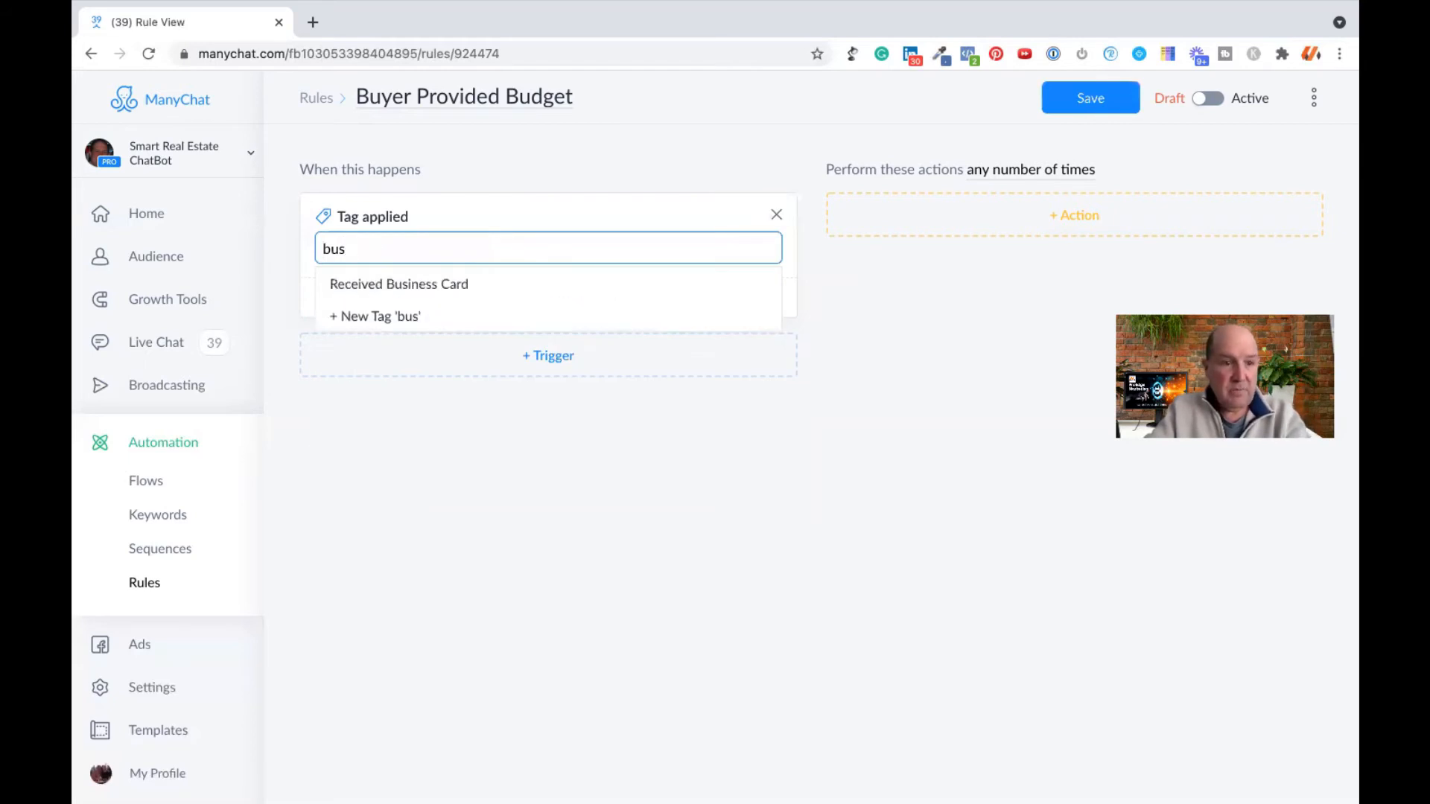
pyautogui.write('dget')
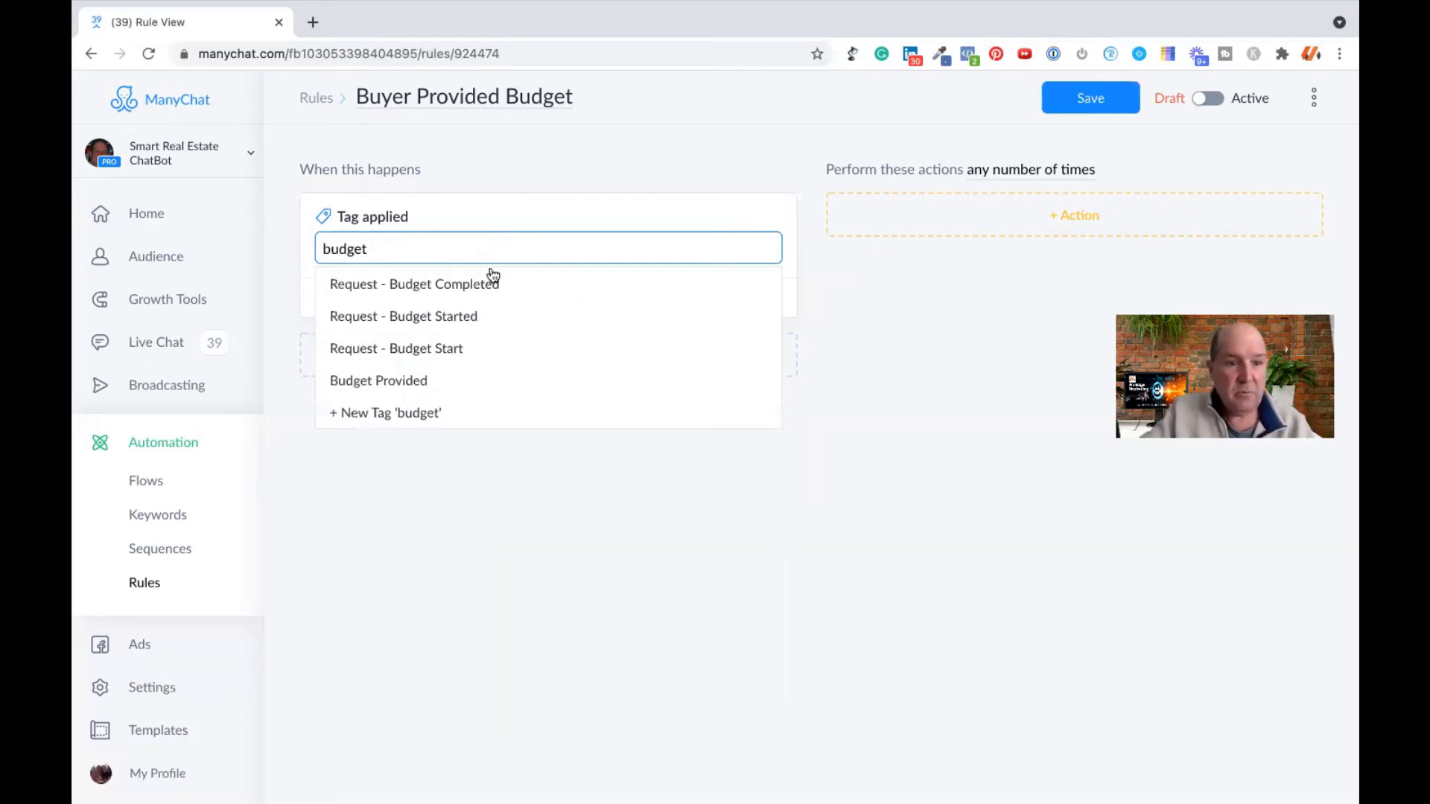
pyautogui.click(472, 286)
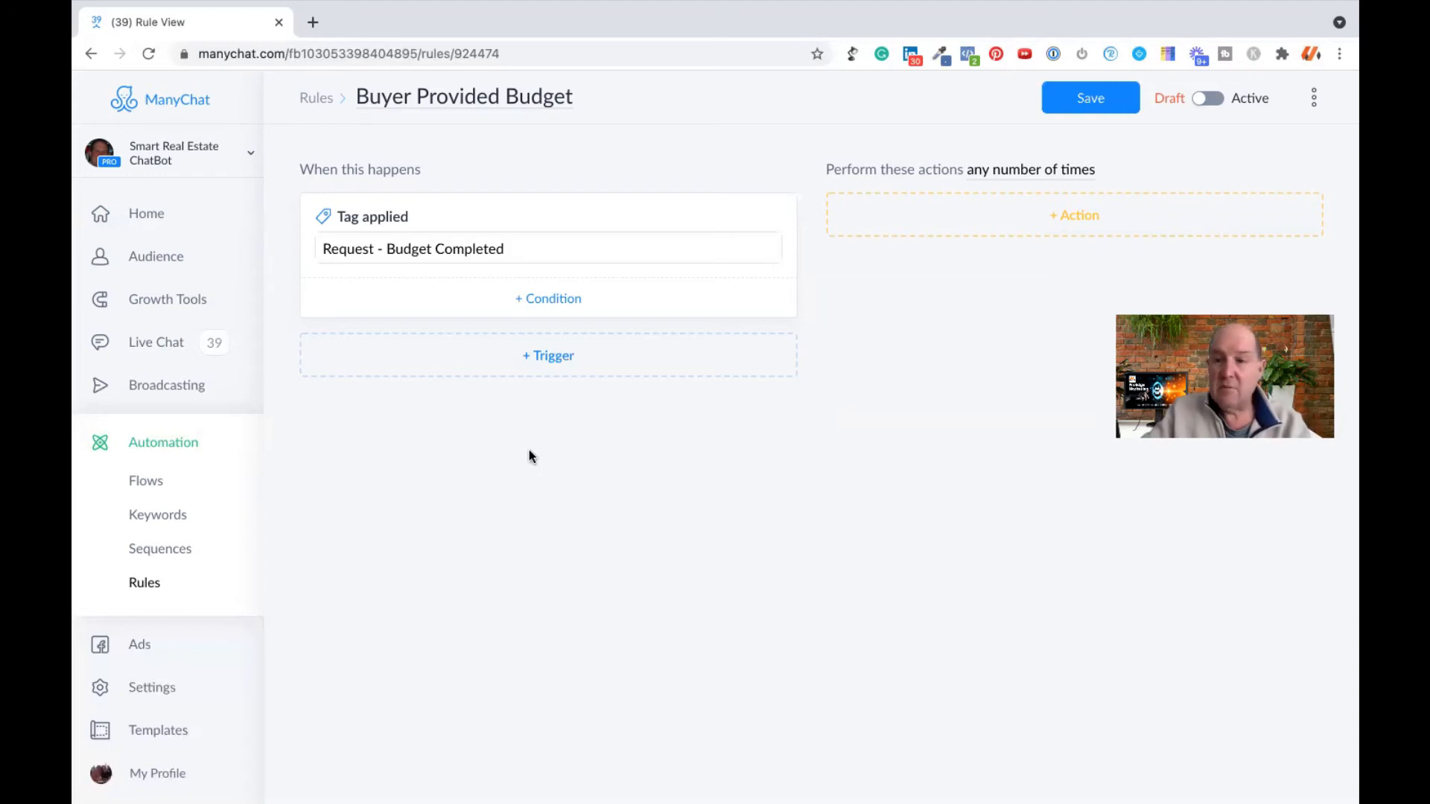
# Step: Look through the action types available for the rule, from tag and sequence actions to Google Sheets and other integrations
pyautogui.click(1032, 214)
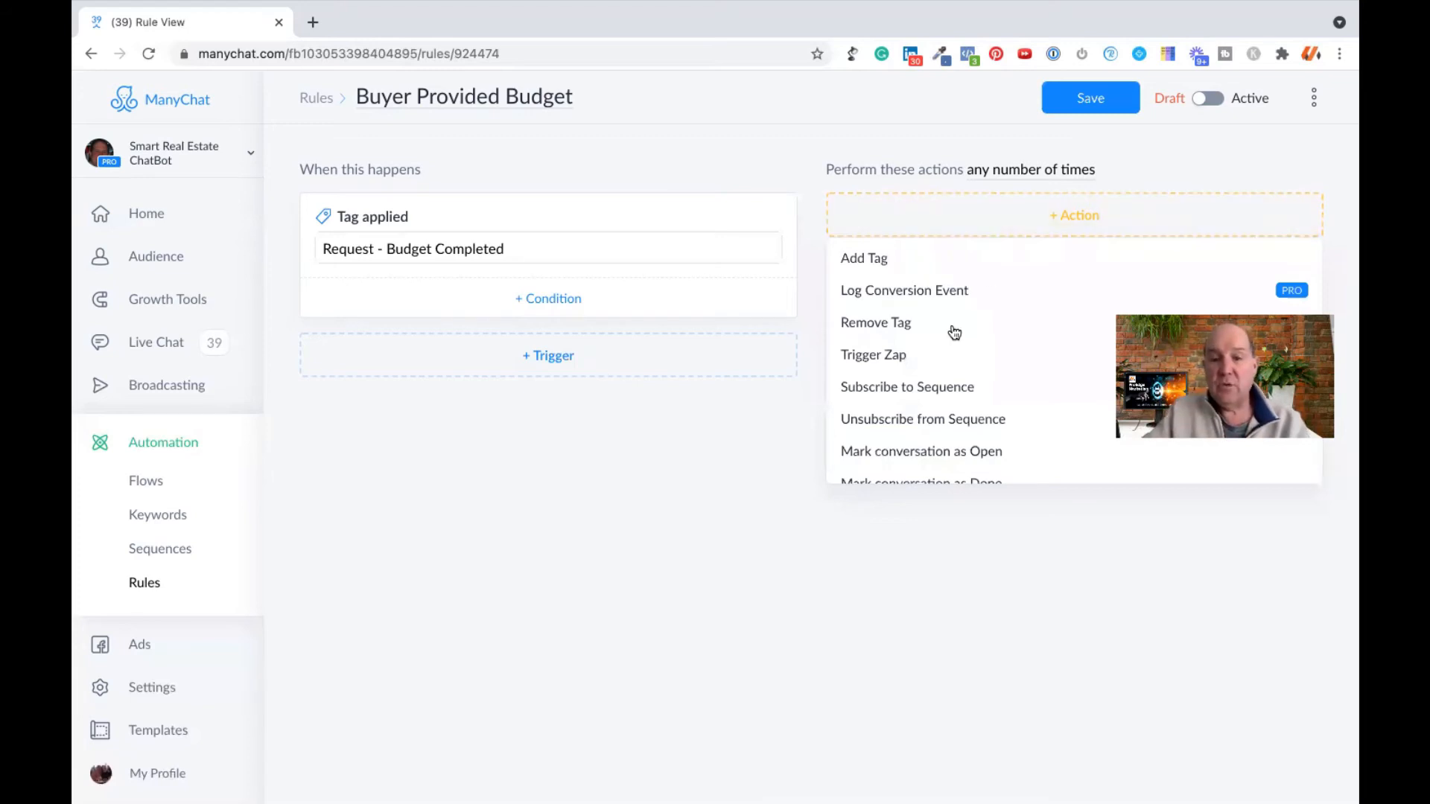
pyautogui.scroll(-3, 945, 334)
pyautogui.scroll(2, 945, 336)
pyautogui.scroll(1, 945, 339)
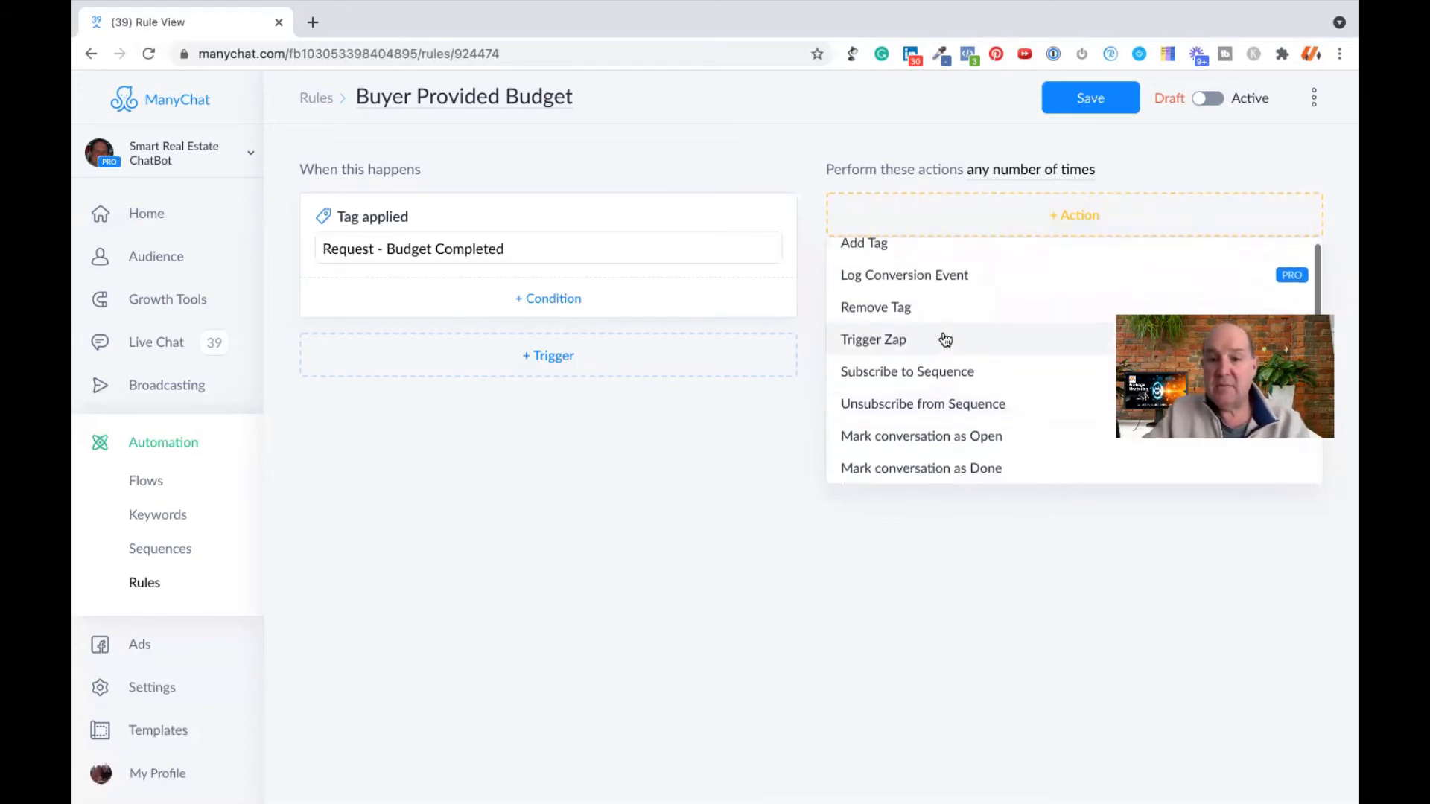
pyautogui.scroll(-5, 945, 339)
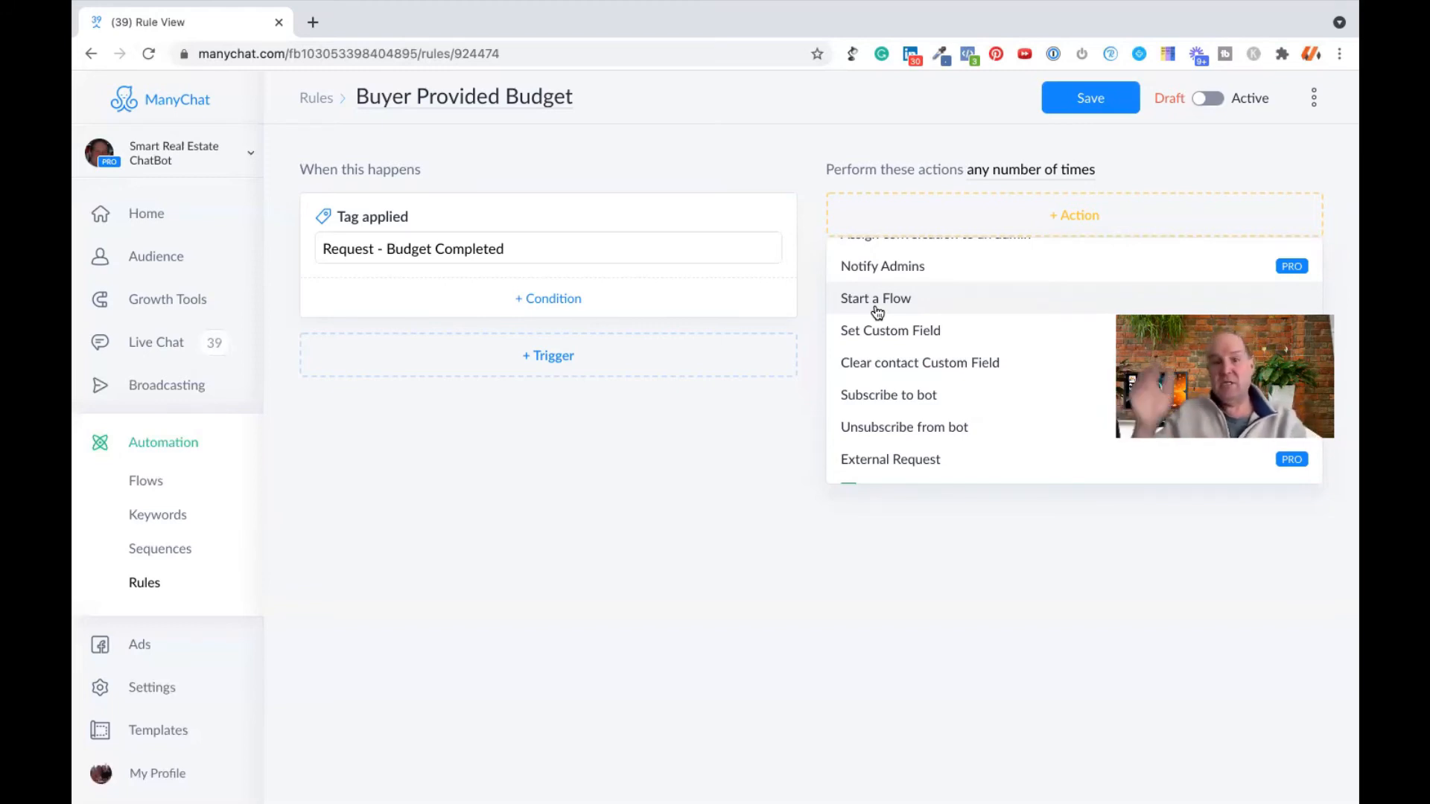
pyautogui.scroll(-3, 880, 380)
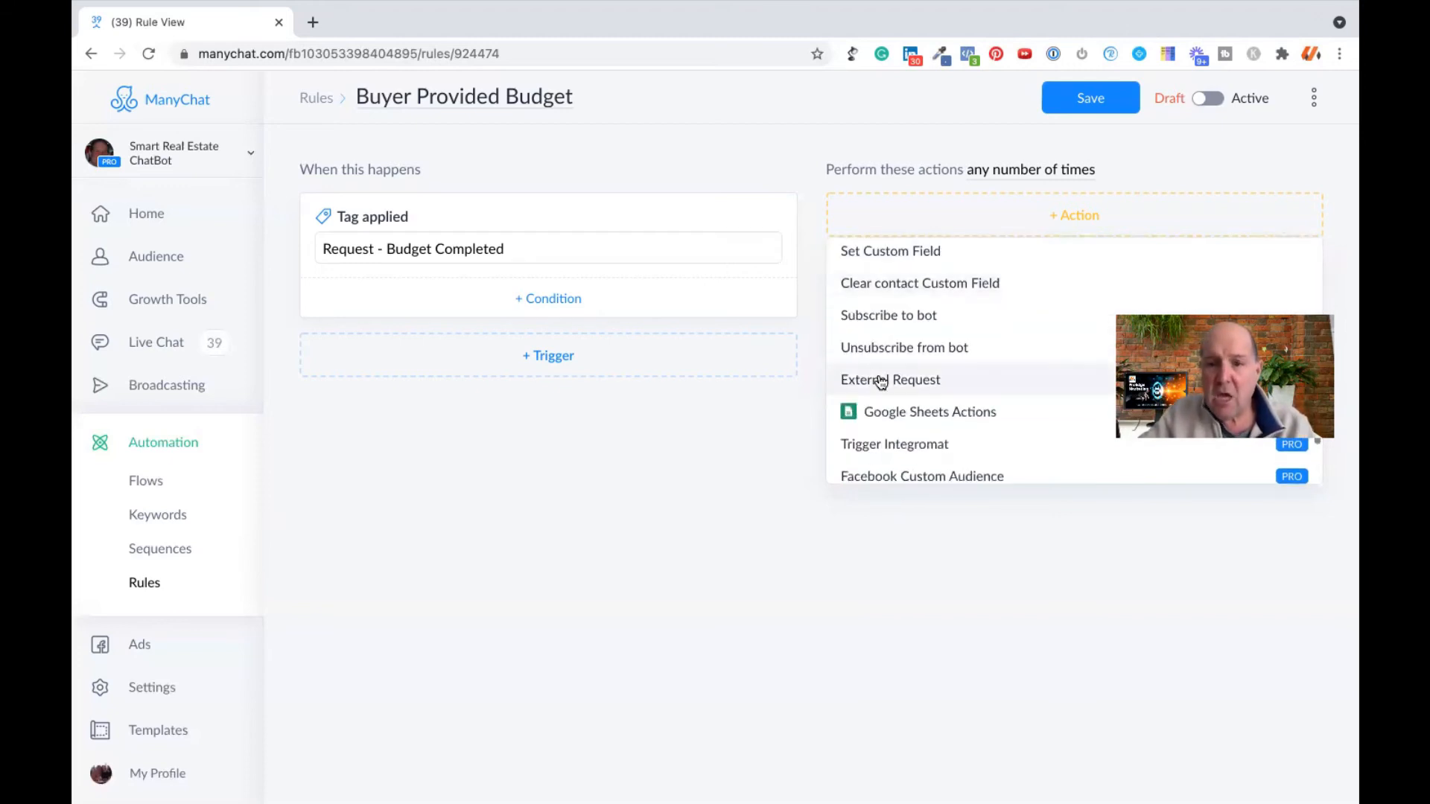
pyautogui.scroll(-2, 880, 382)
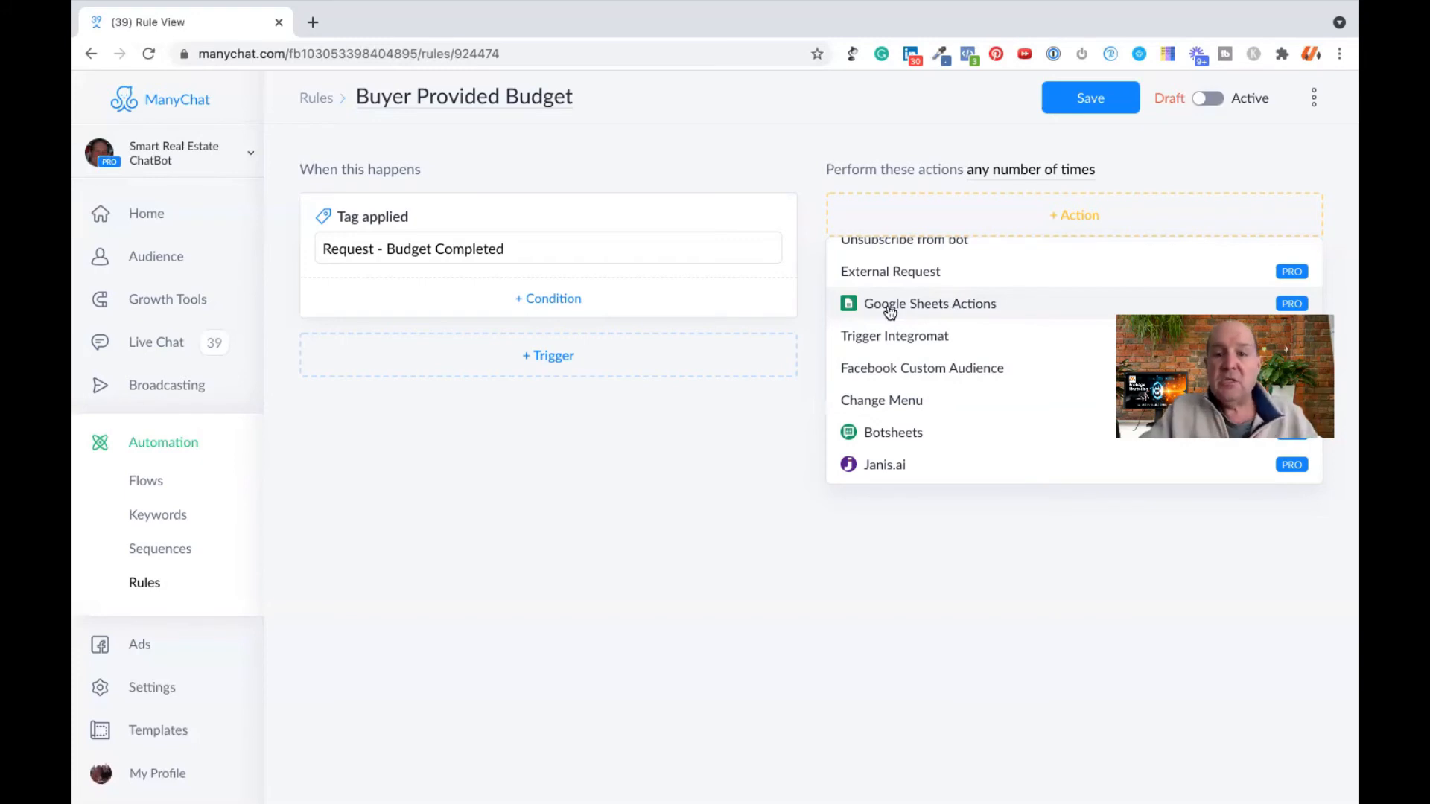
pyautogui.click(791, 369)
pyautogui.click(846, 388)
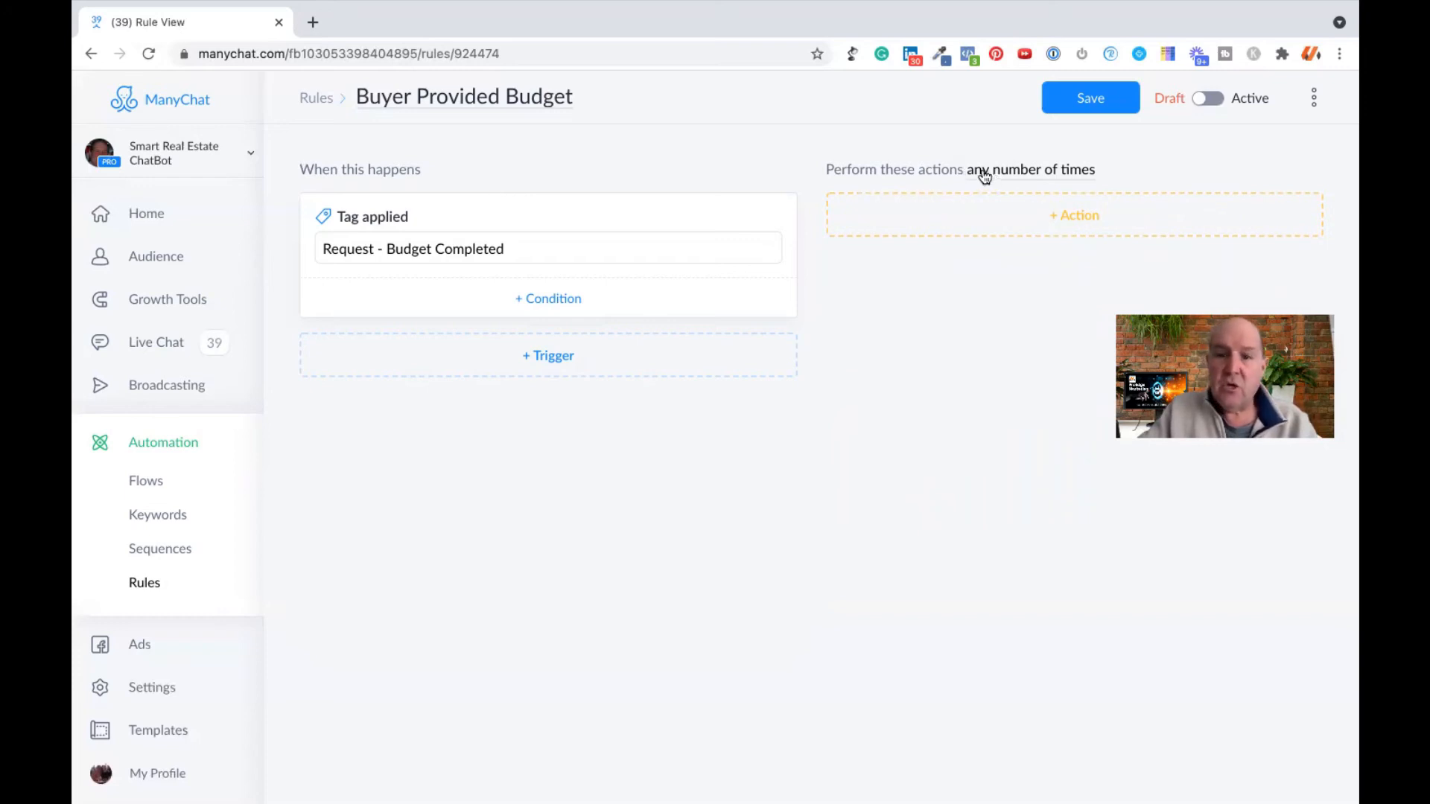
# Step: Set the rule to perform its actions any number of times
pyautogui.moveTo(841, 169); pyautogui.dragTo(999, 174)
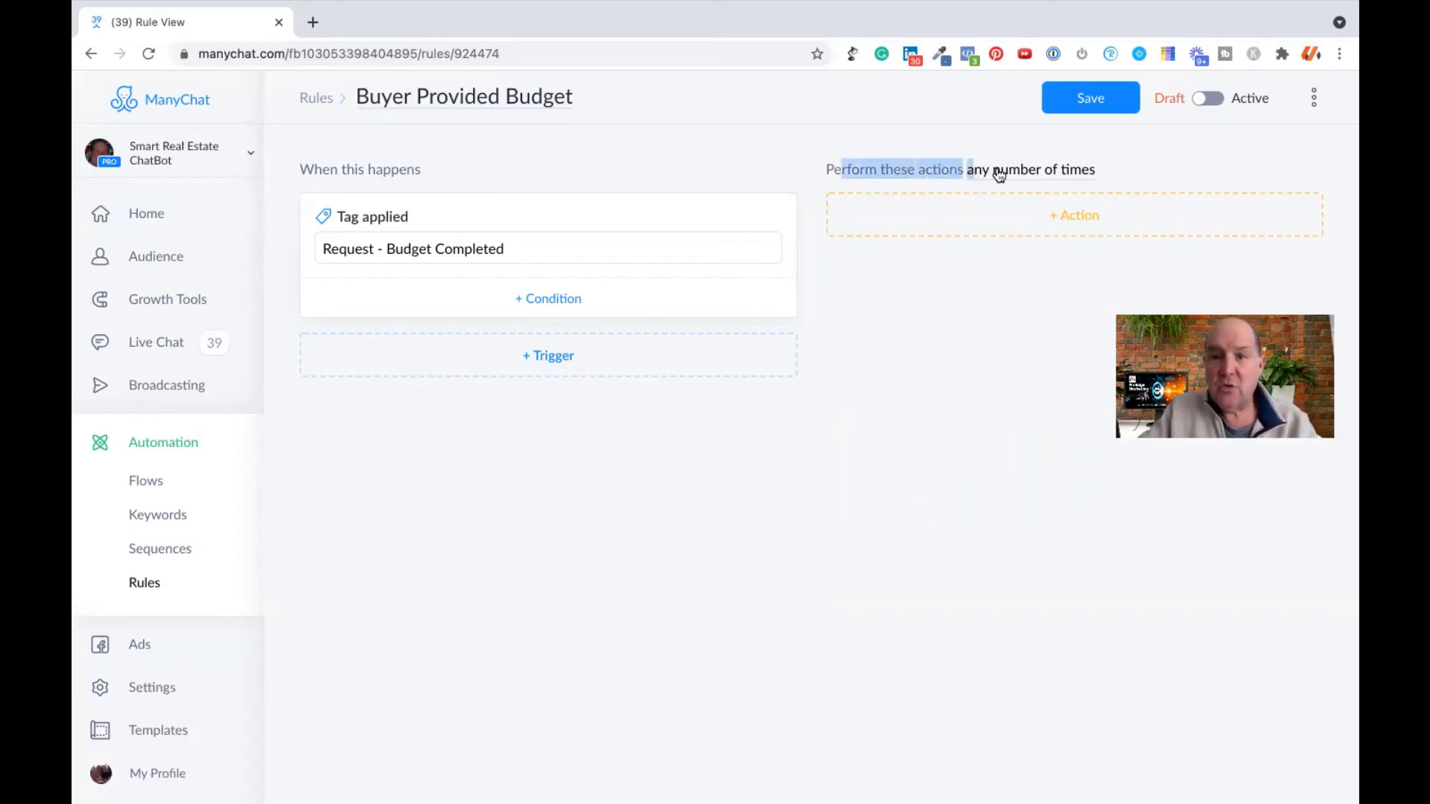
pyautogui.click(998, 174)
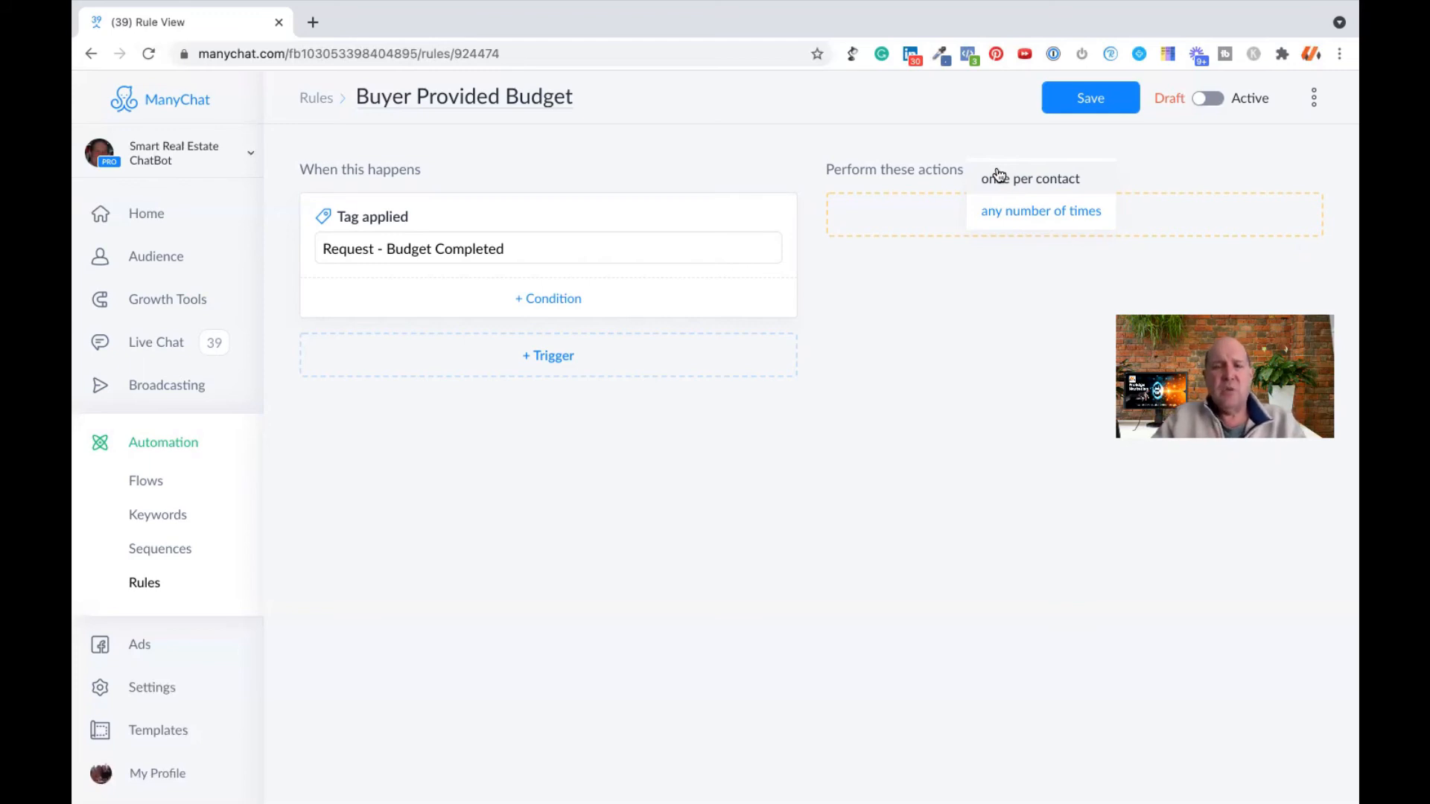
pyautogui.click(1016, 210)
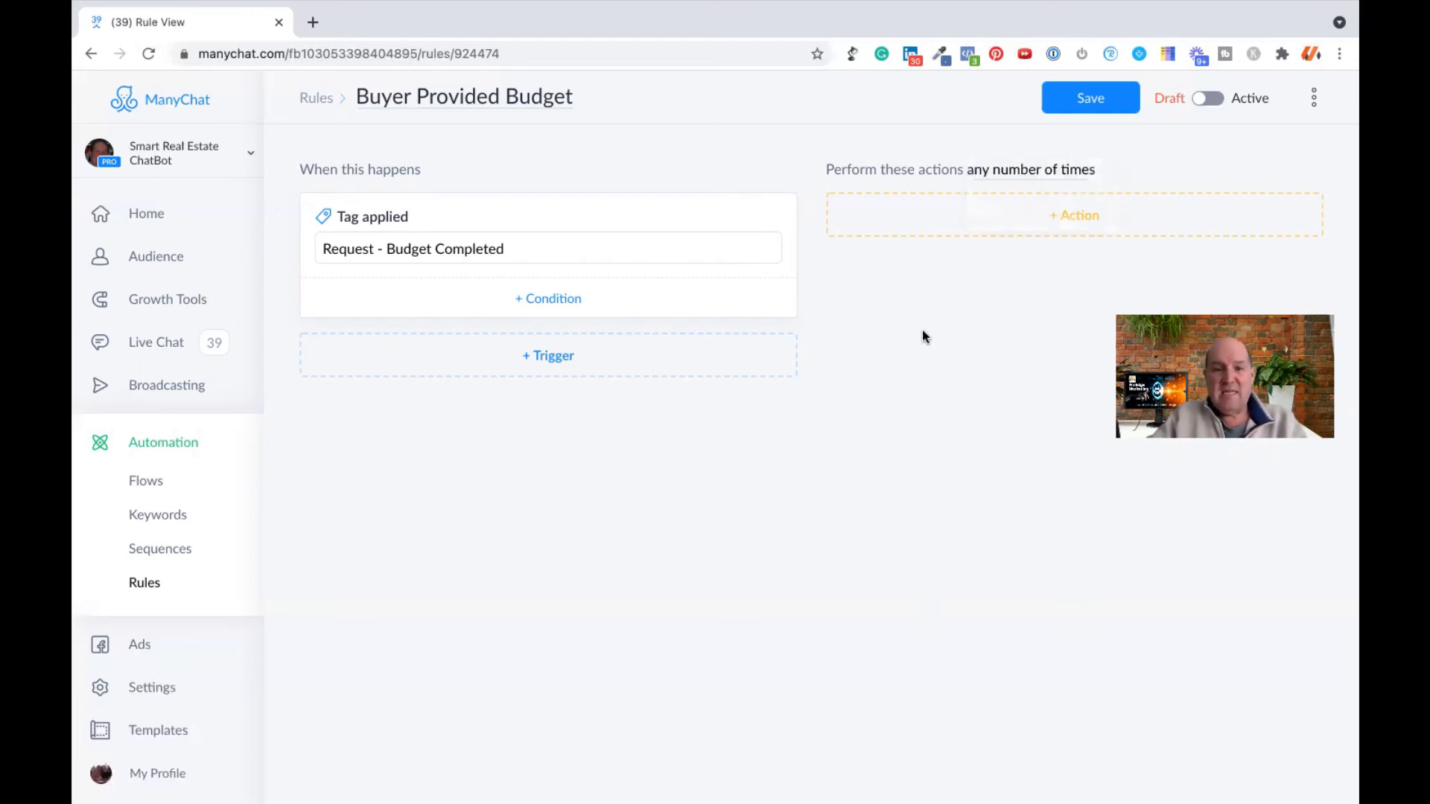
# Step: Add a Start a Flow action using "ProEdge - Home Buyers Guide" from ProEdge ChatBot 3.3 > Advertising > Seller & Buyer Guides
pyautogui.click(991, 220)
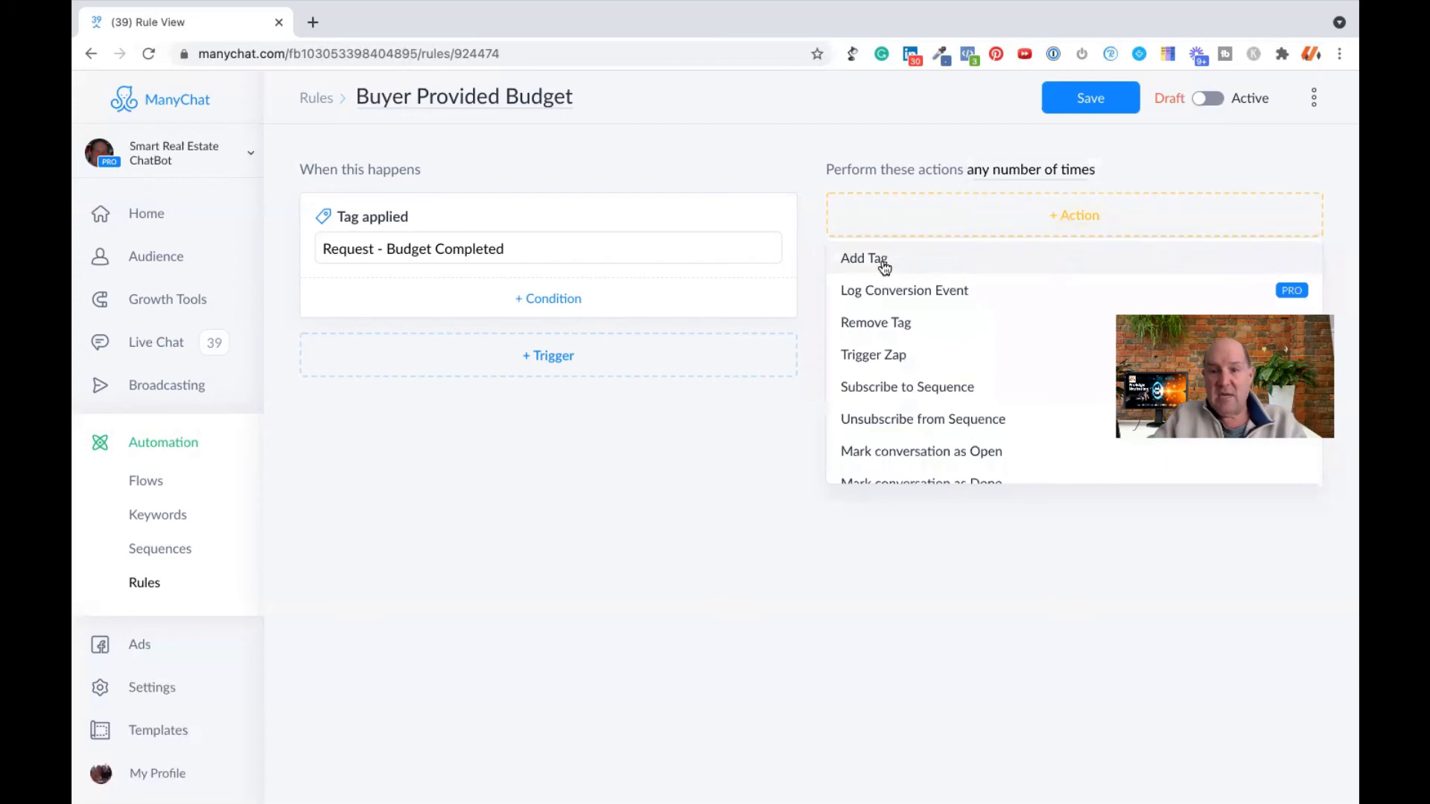
pyautogui.scroll(-3, 875, 372)
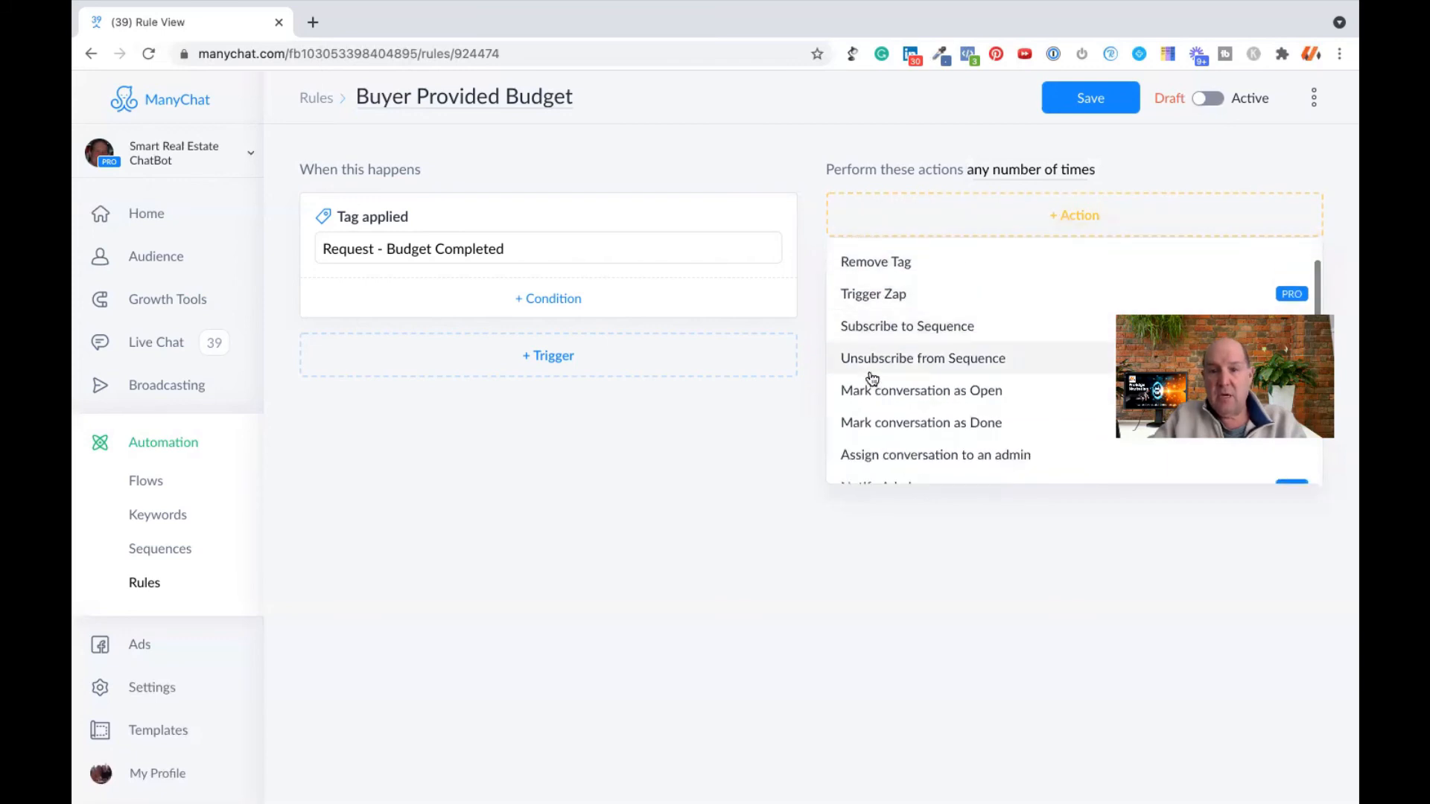
pyautogui.scroll(-3, 871, 376)
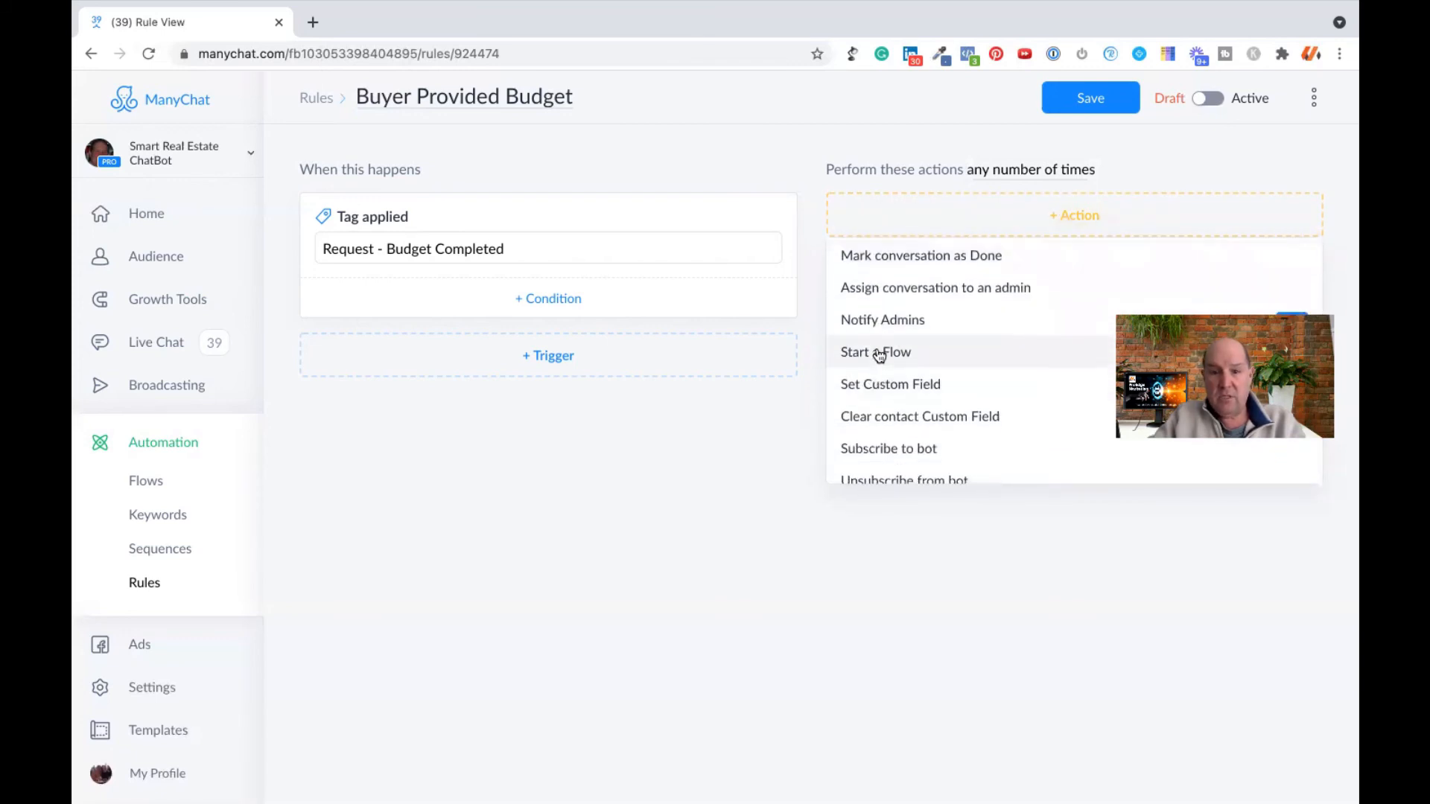
pyautogui.click(878, 351)
pyautogui.click(931, 259)
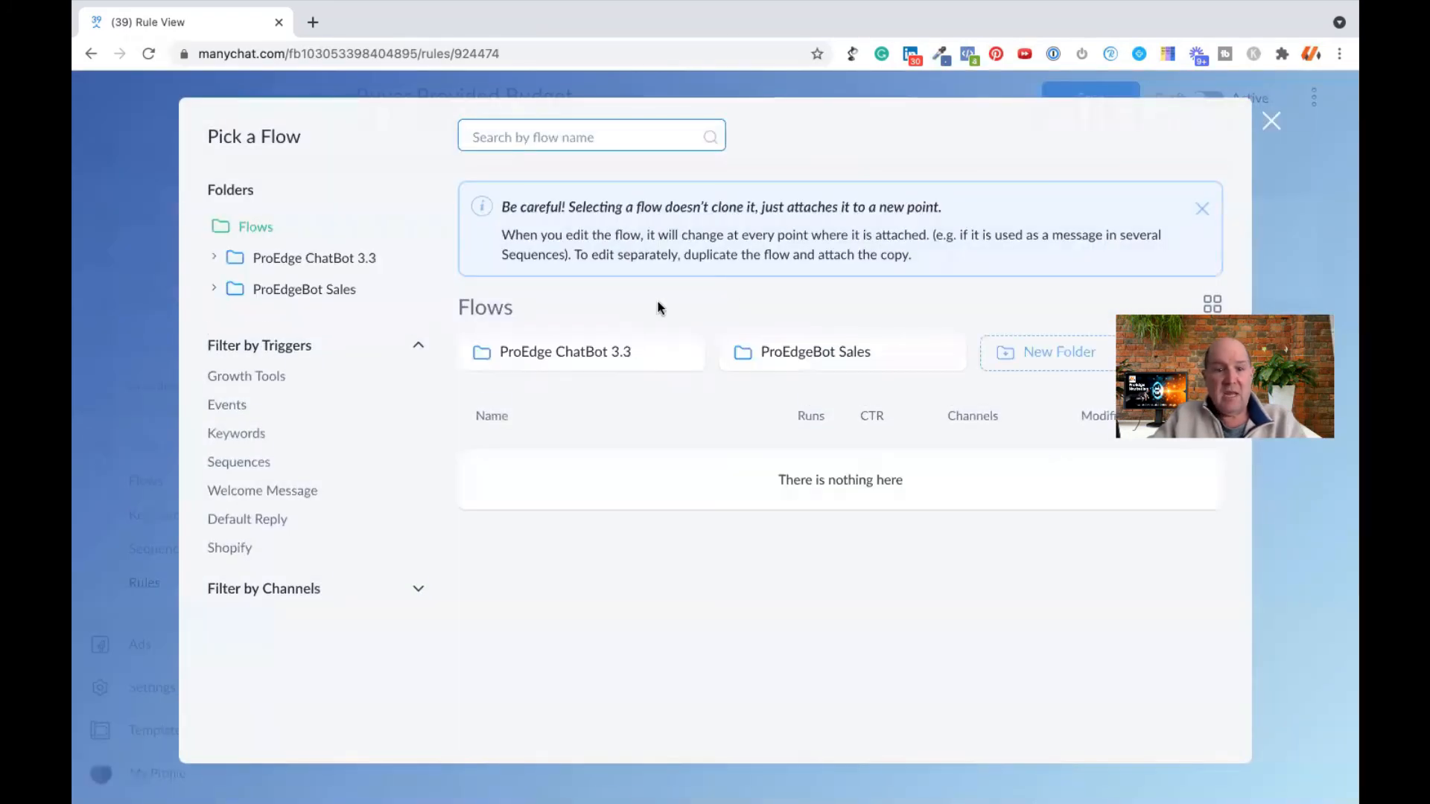
pyautogui.click(618, 360)
pyautogui.click(616, 360)
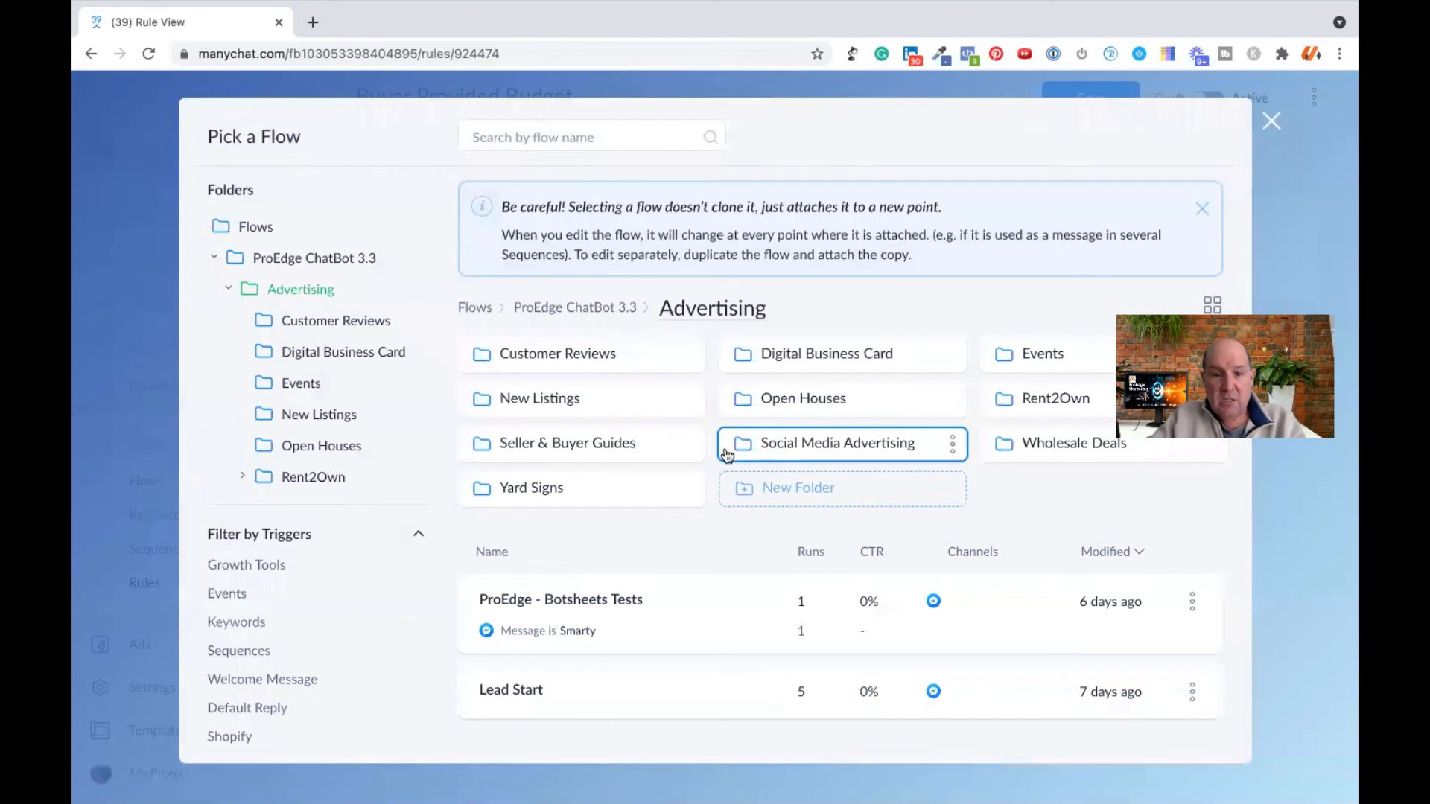
pyautogui.click(616, 444)
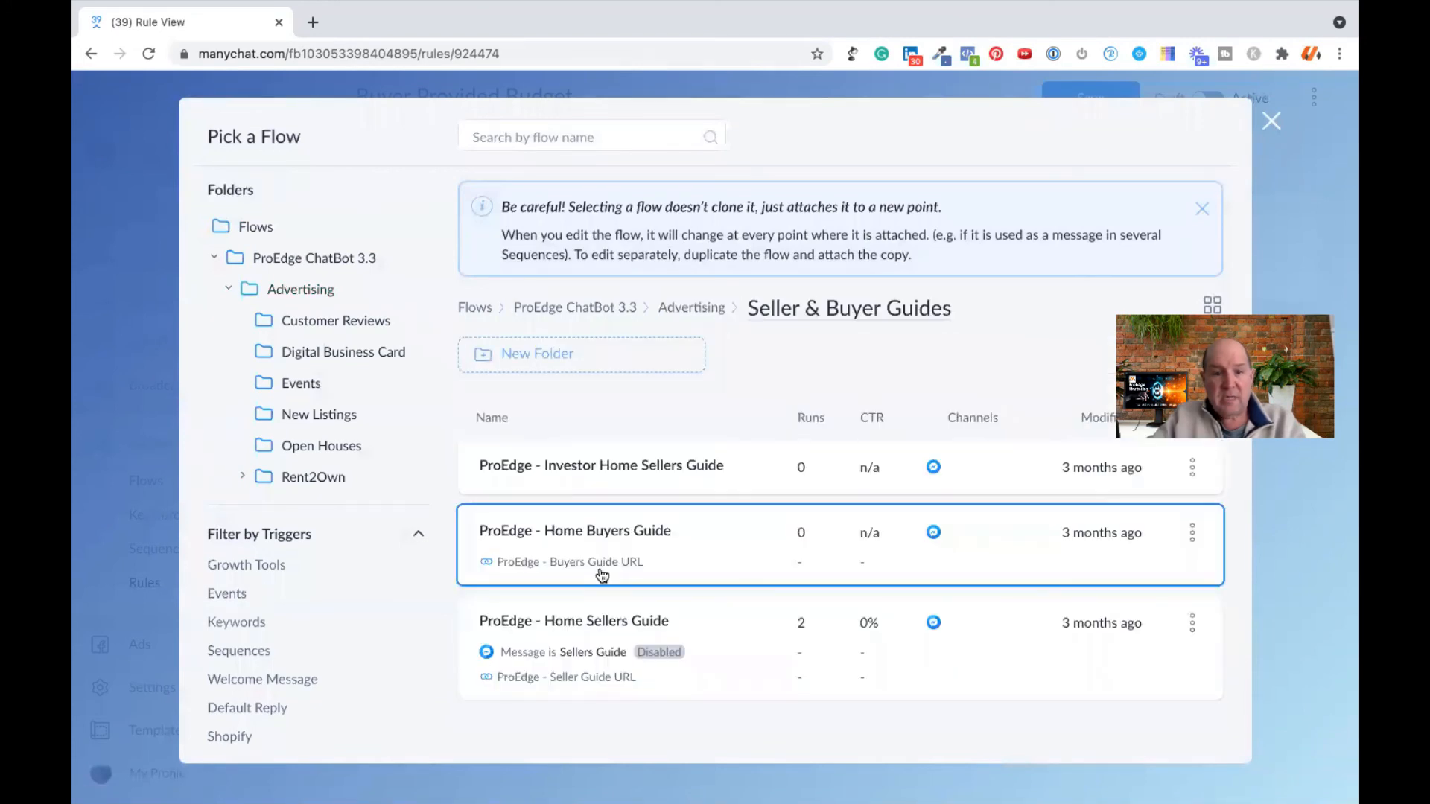
pyautogui.click(602, 532)
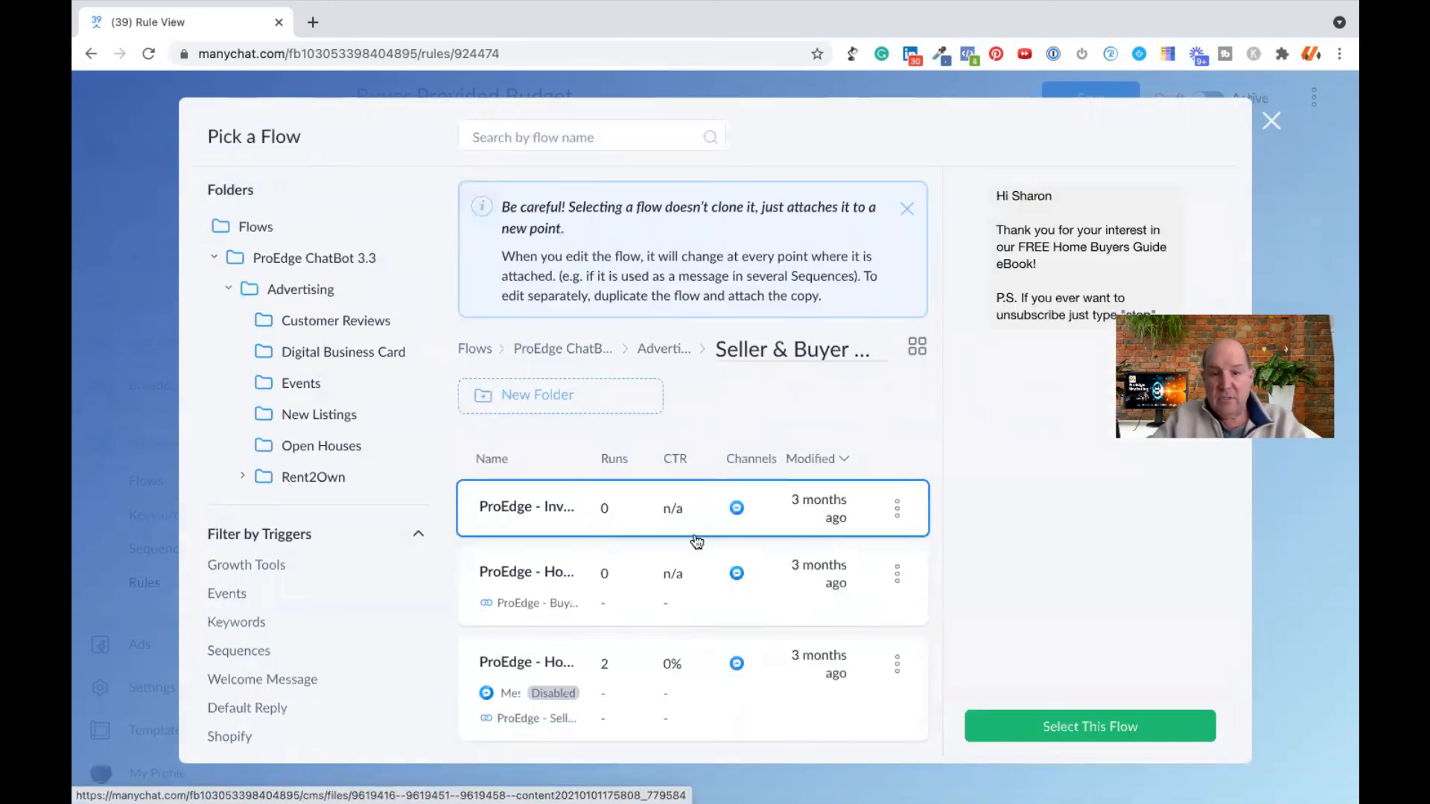
pyautogui.click(1024, 723)
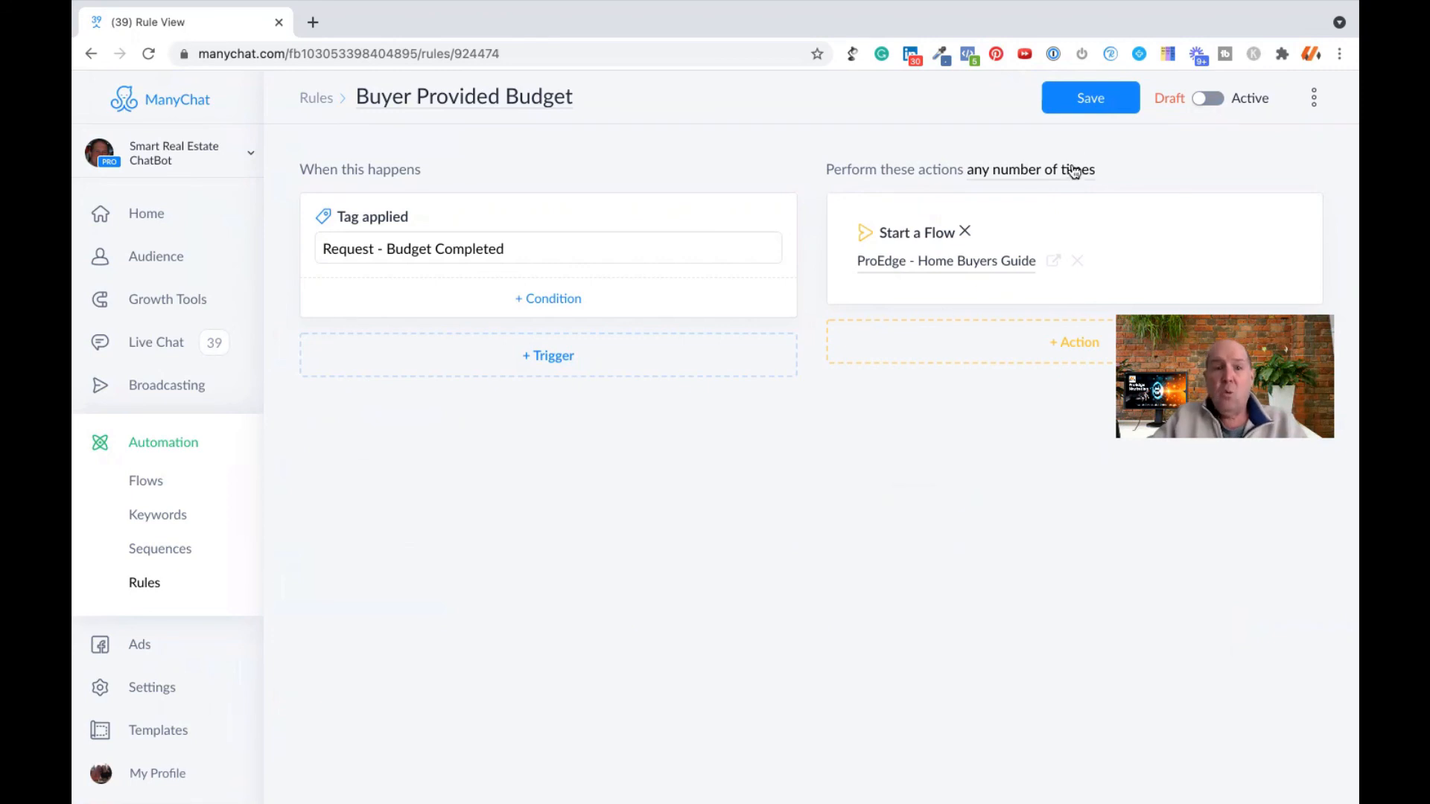
# Step: Save the "Buyer Provided Budget" rule and activate it
pyautogui.click(1077, 101)
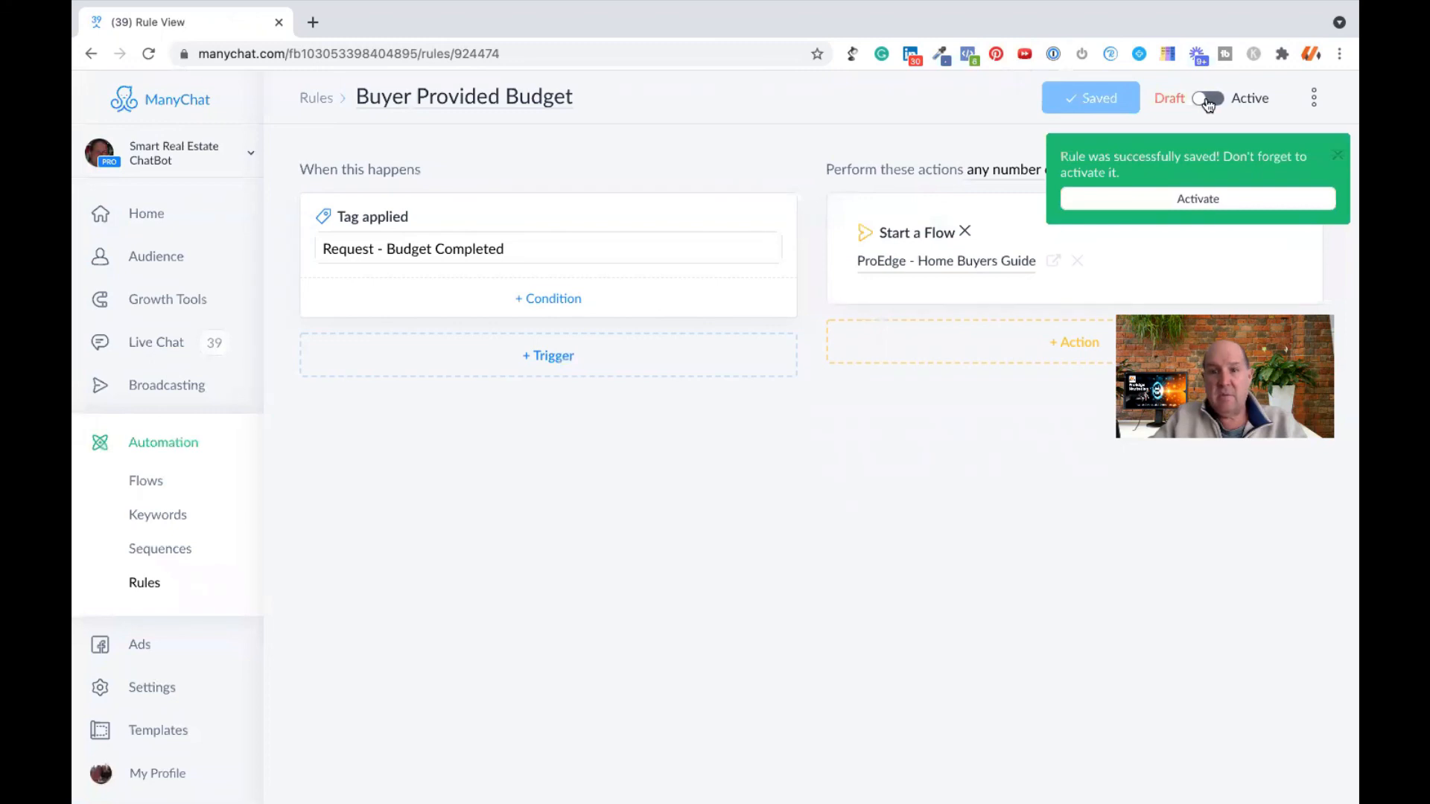
pyautogui.click(1168, 201)
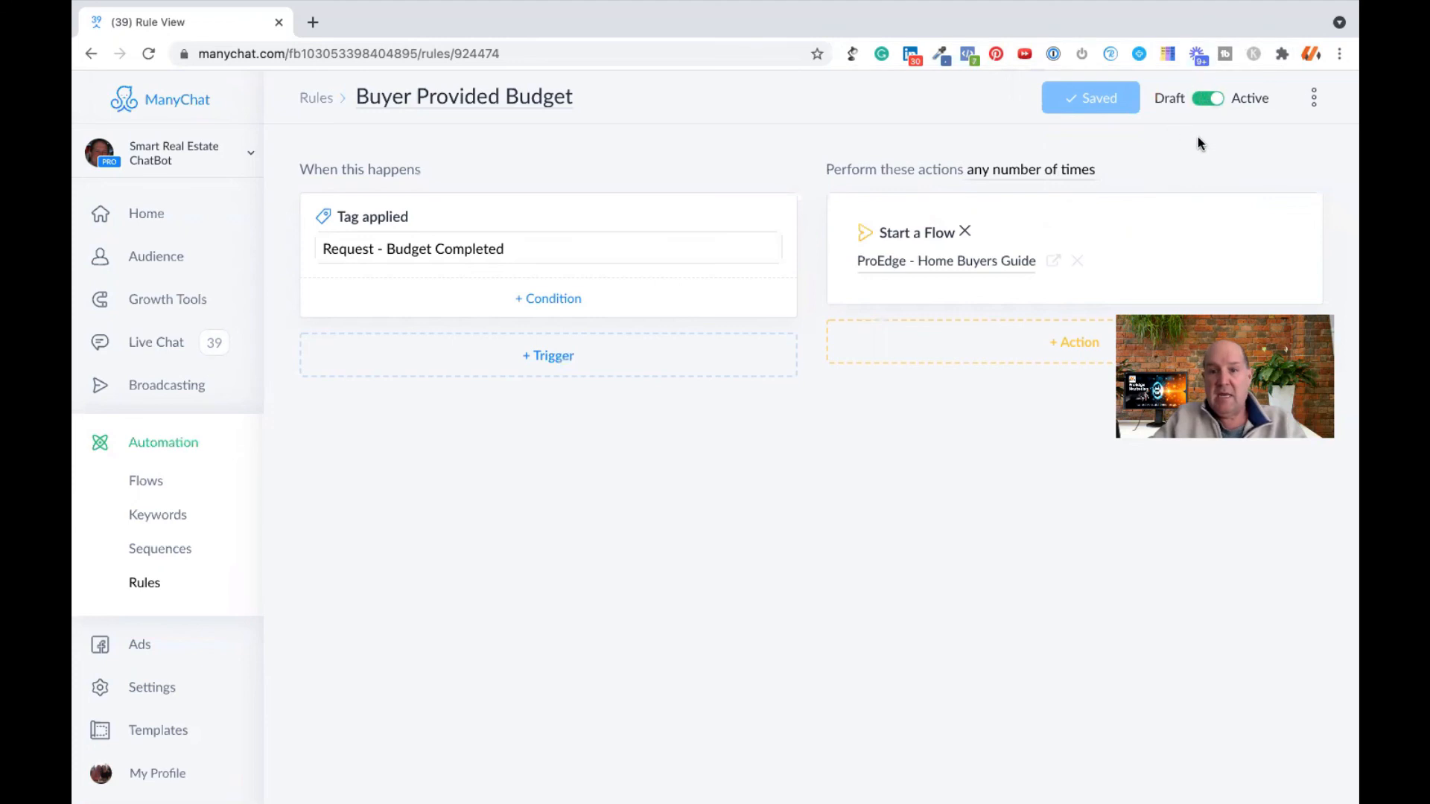
# Step: Switch the rule to draft and back to active, and view its Duplicate and Delete options without using them
pyautogui.click(1208, 100)
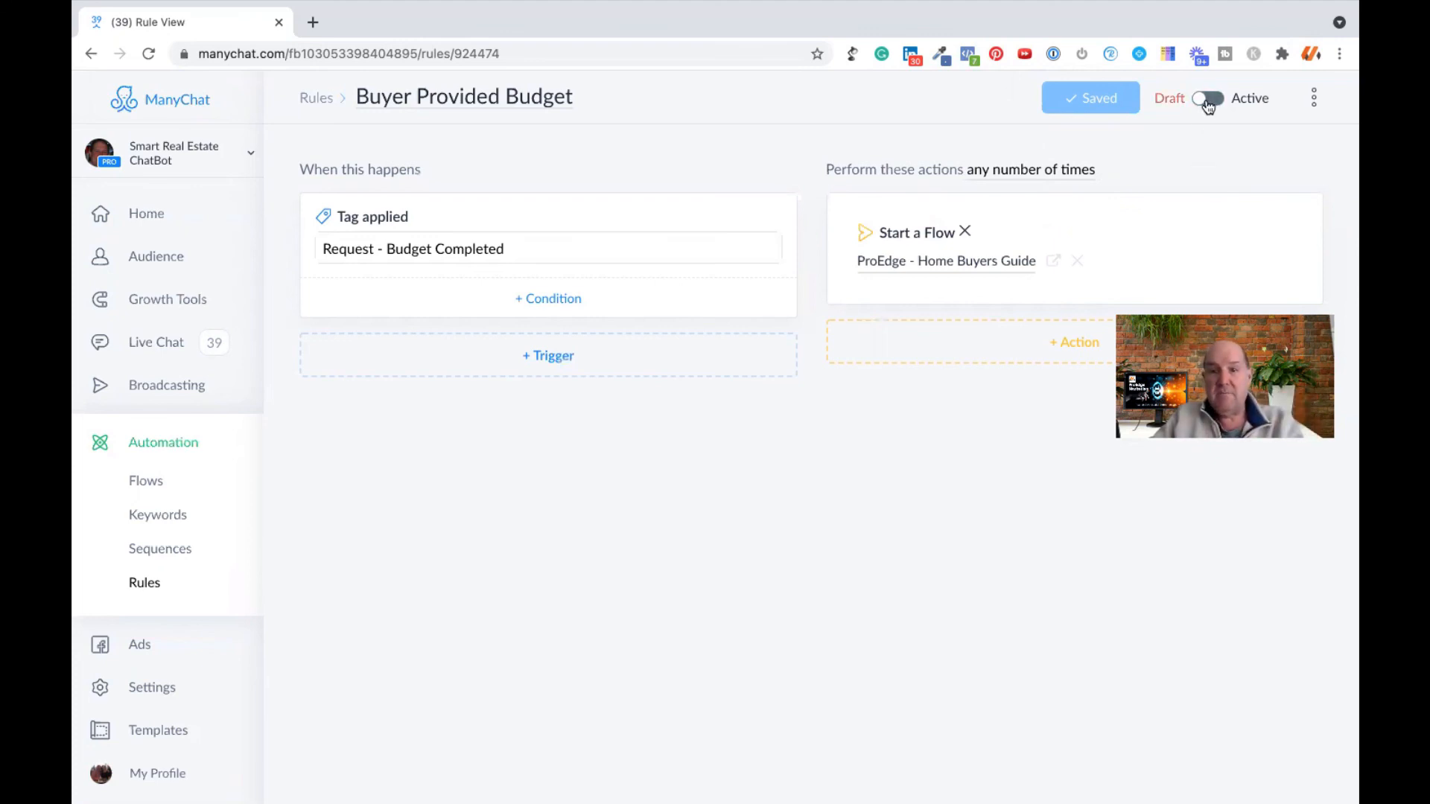
pyautogui.click(1207, 100)
pyautogui.click(1314, 97)
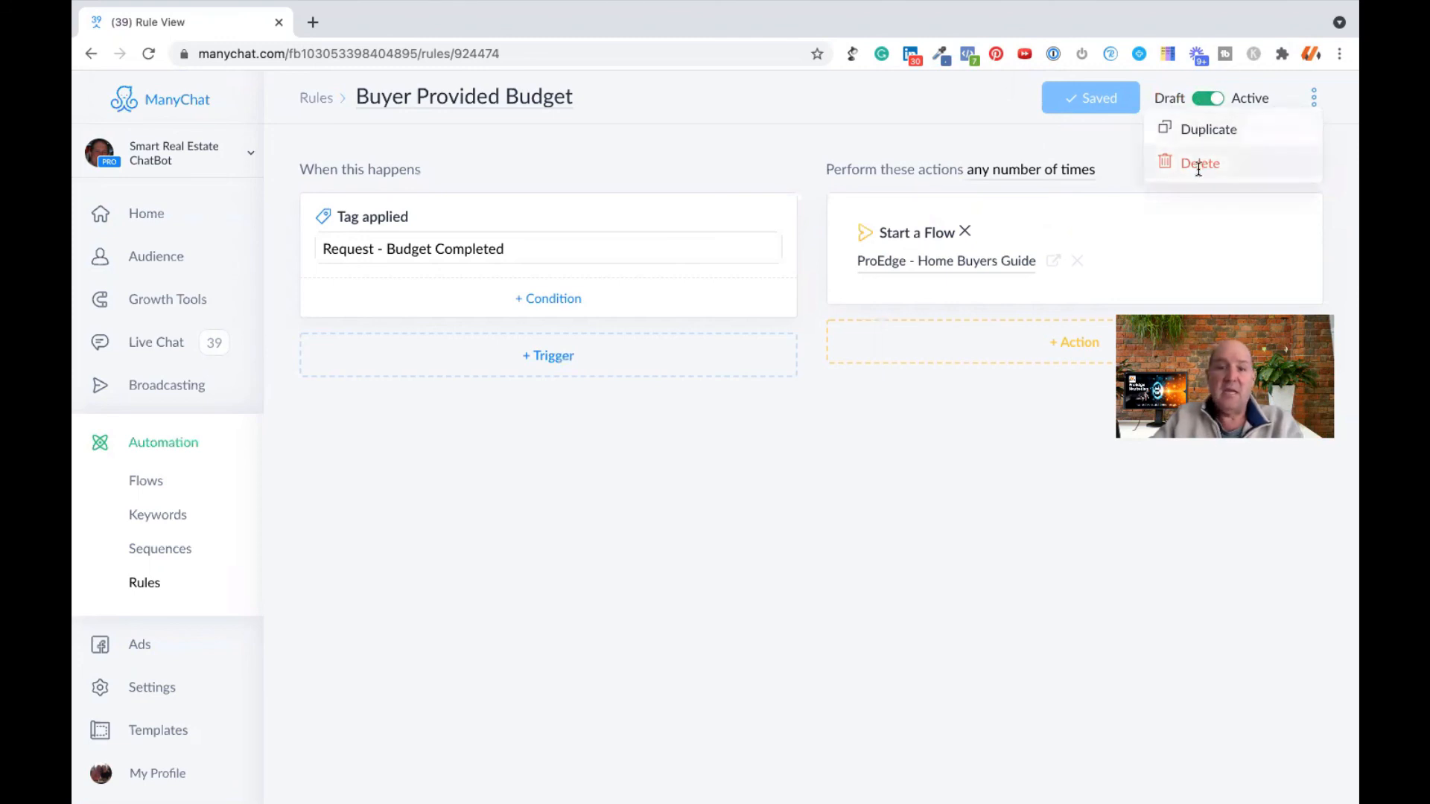
pyautogui.click(981, 127)
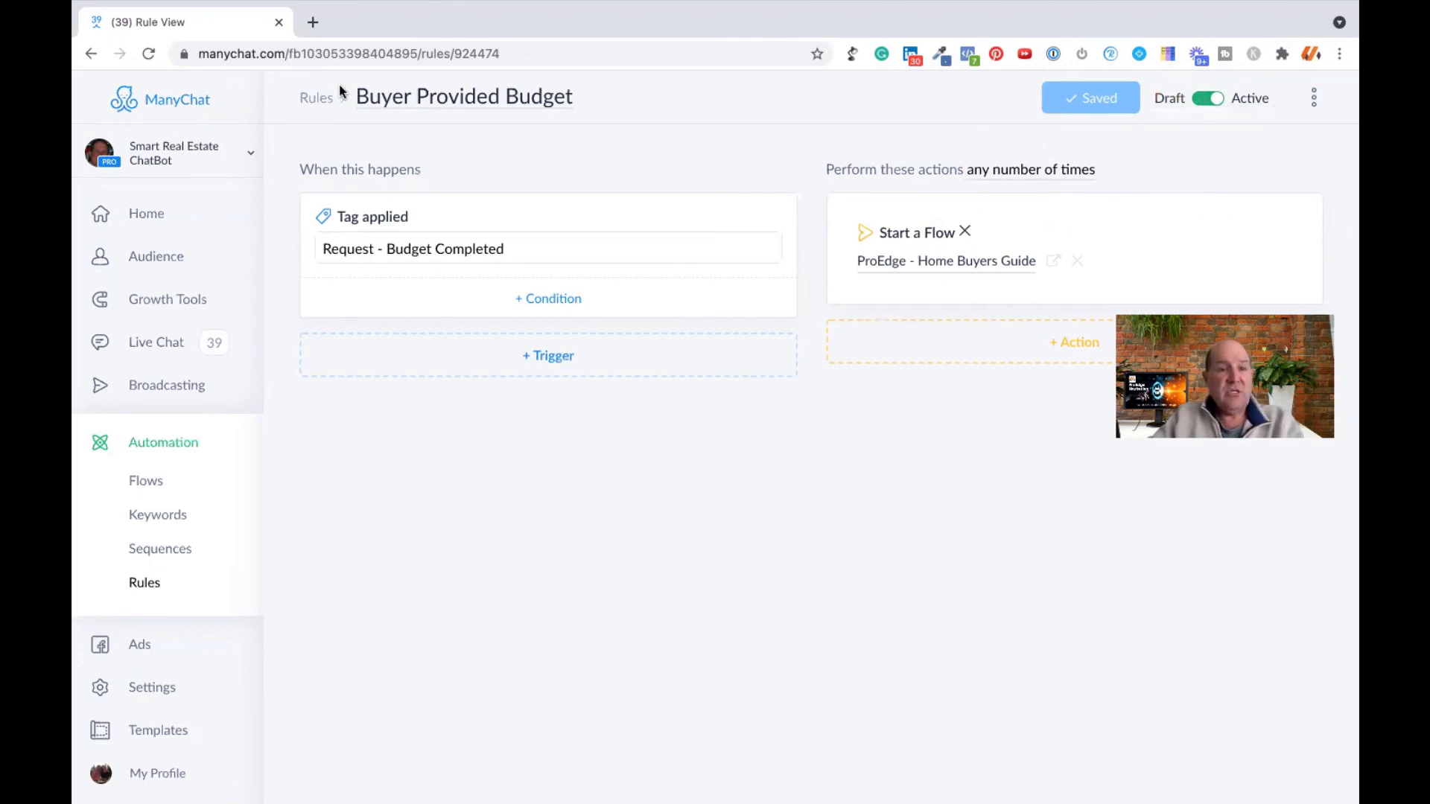
# Step: Return to the list of all rules and look through it to review the rules and their active states
pyautogui.click(315, 96)
pyautogui.scroll(-3, 421, 341)
pyautogui.scroll(-3, 501, 344)
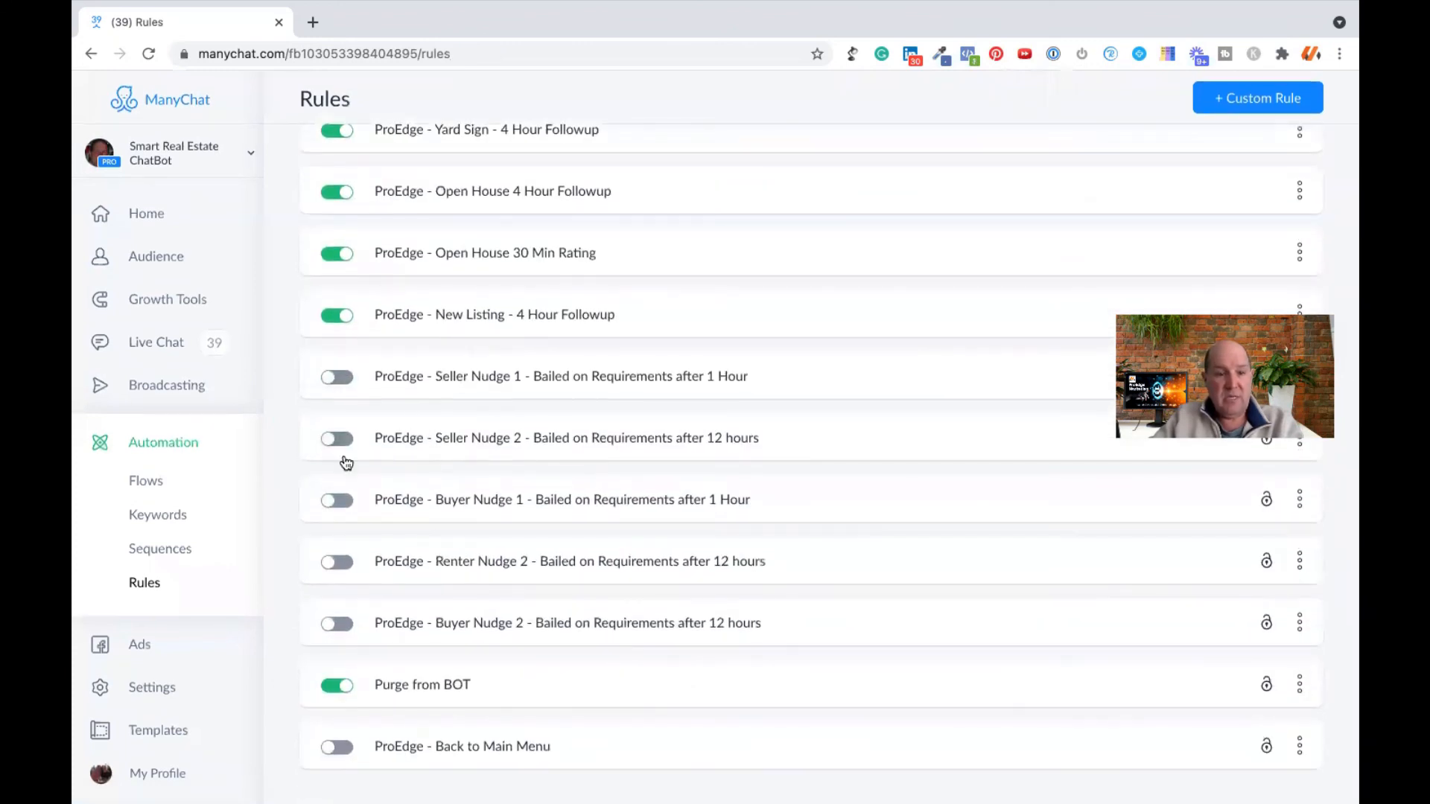
pyautogui.scroll(1, 586, 366)
pyautogui.scroll(5, 586, 364)
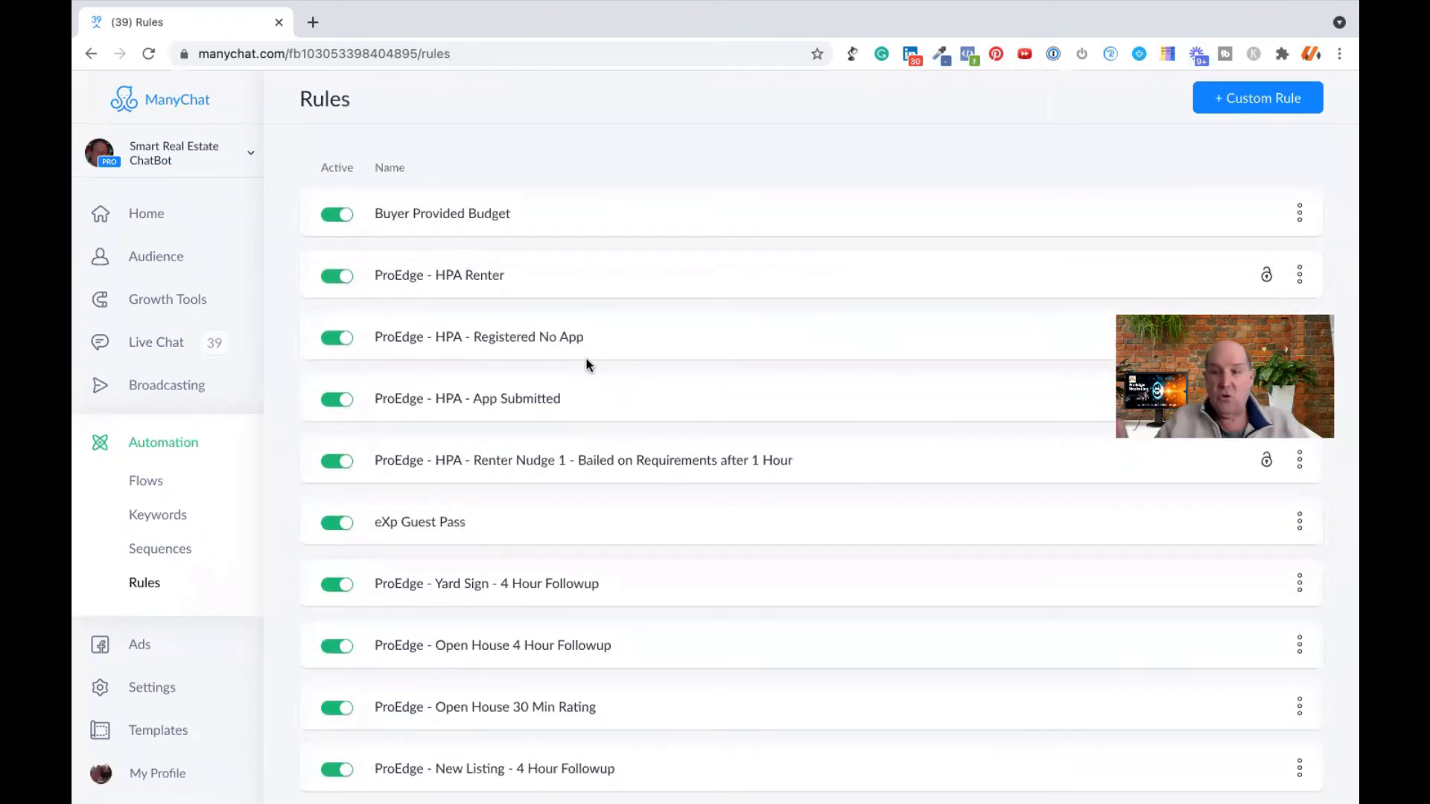